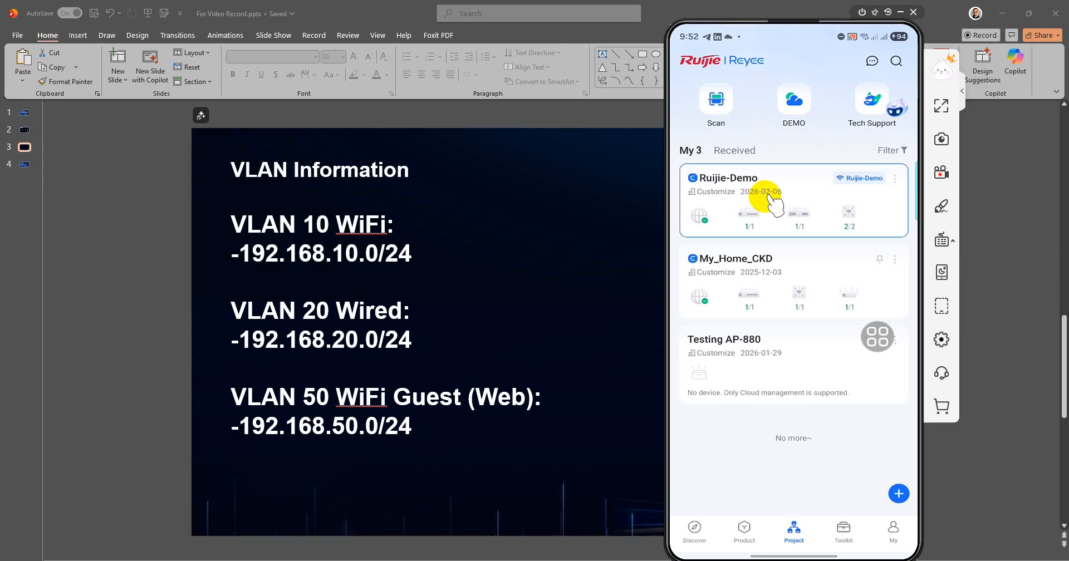
Open the Ruijie-Demo project in the mirrored Reyee app to show its 4/4-device topology.
left_click(770, 196)
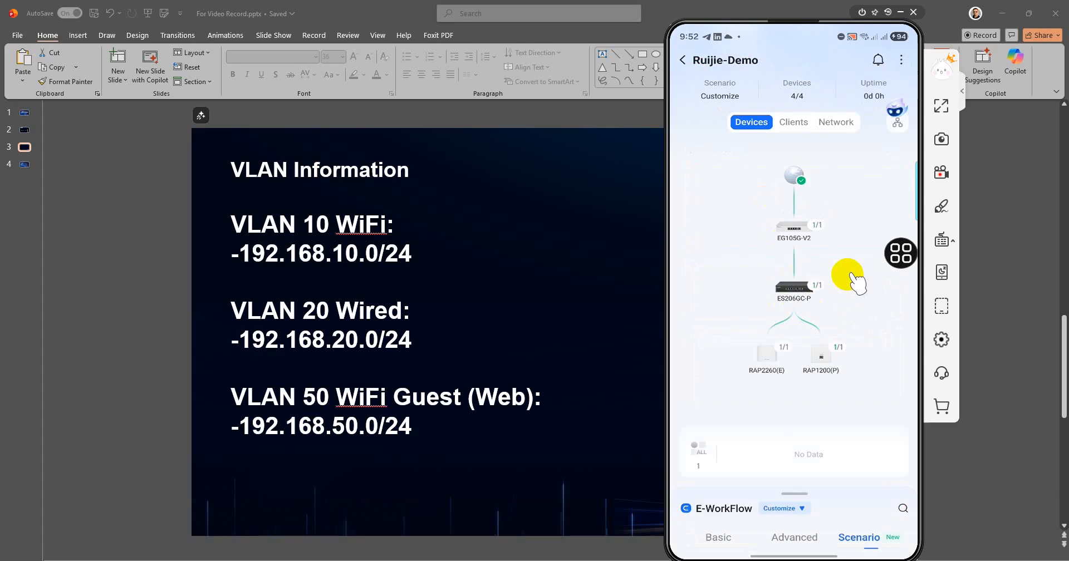
Expand the E-WorkFlow panel and list the project scenarios (Customize, Office, SMB Hotel, etc.).
scroll(857, 281, "down", 5)
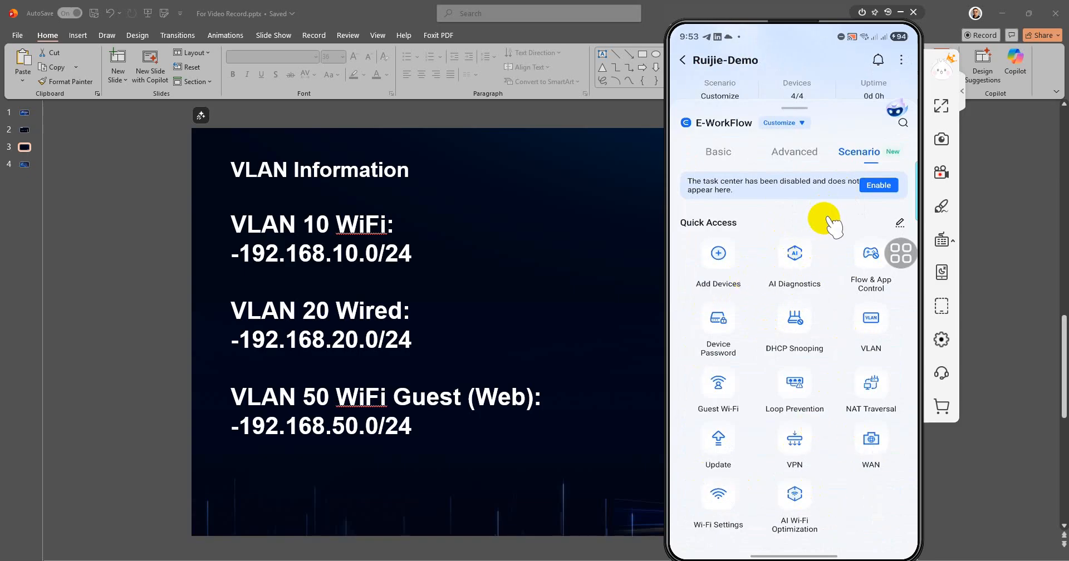
left_click(802, 124)
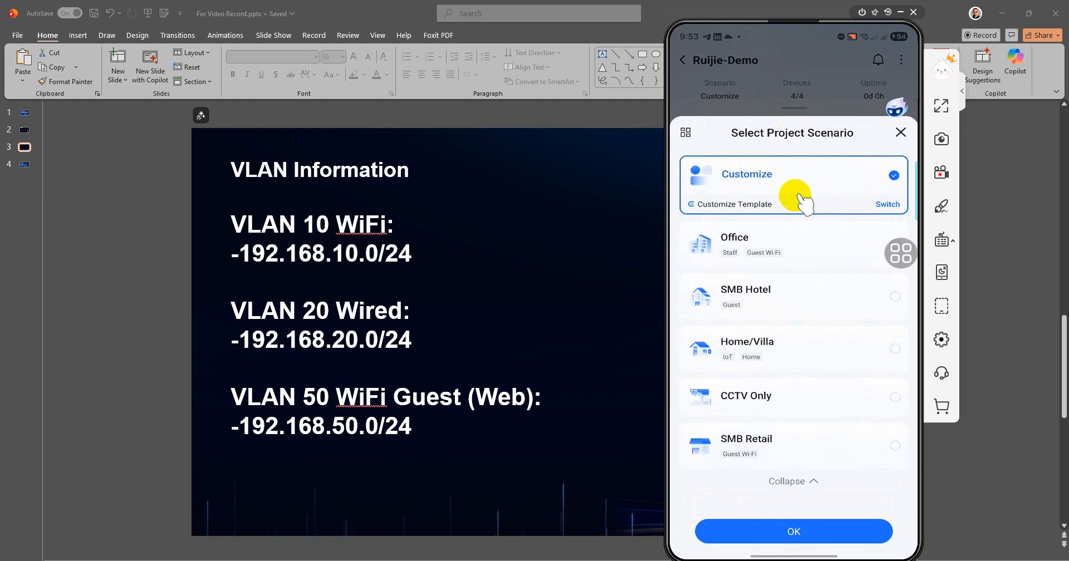
Dismiss the scenario list with Customize still selected.
left_click(801, 199)
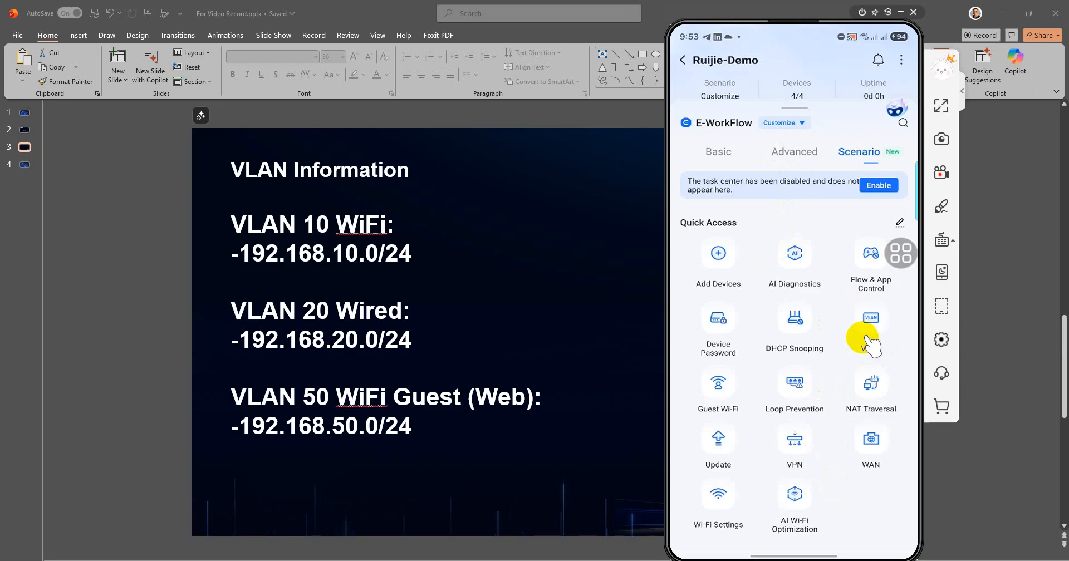
Open VLAN Network Planning and review default VLAN 1 at 192.168.110.1 with pool 192.168.110.1–192.168.110.254.
left_click(870, 334)
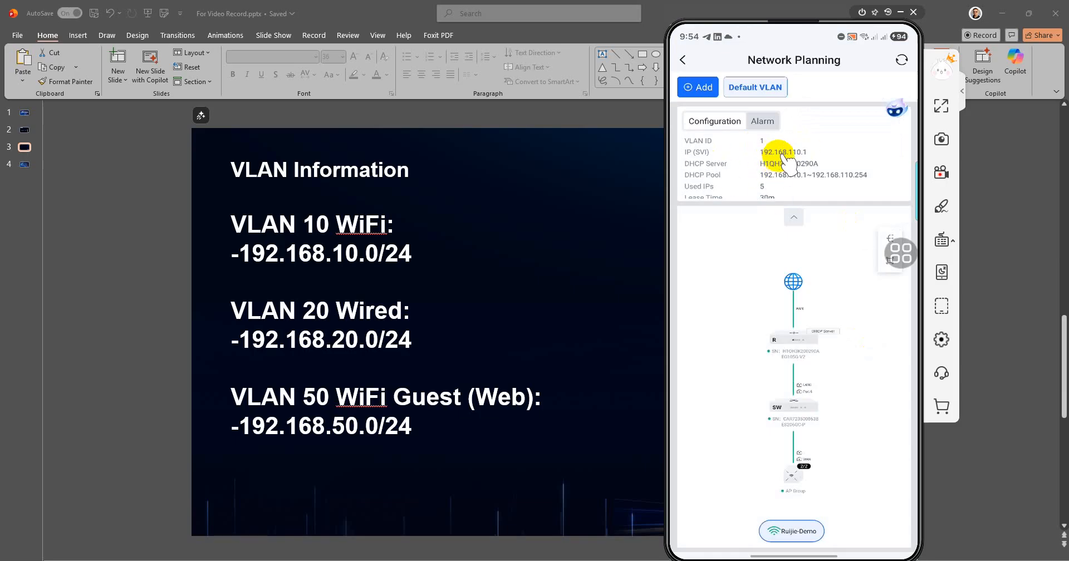
scroll(835, 184, "down", 1)
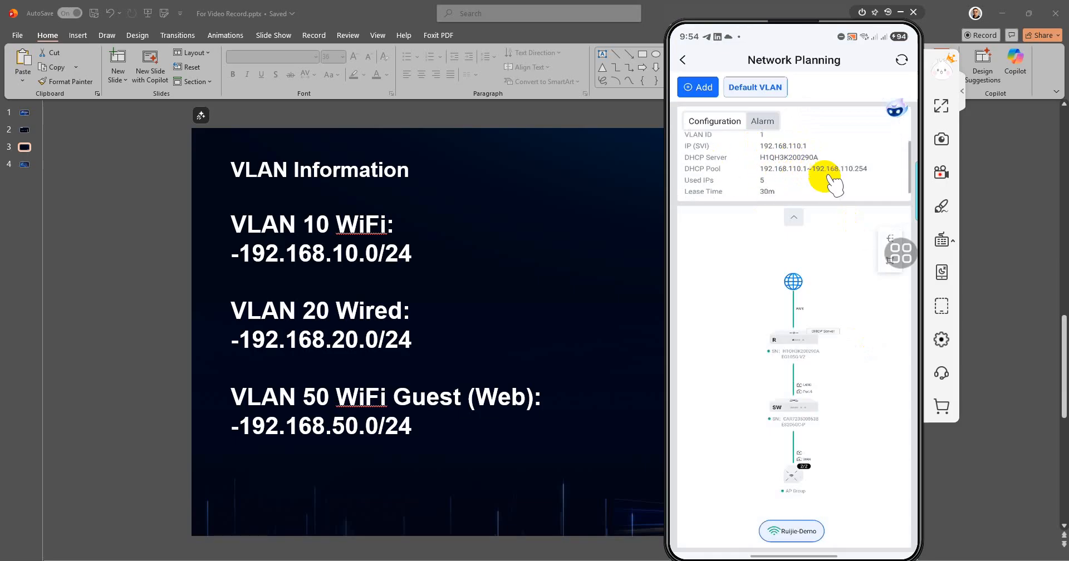
scroll(835, 184, "up", 1)
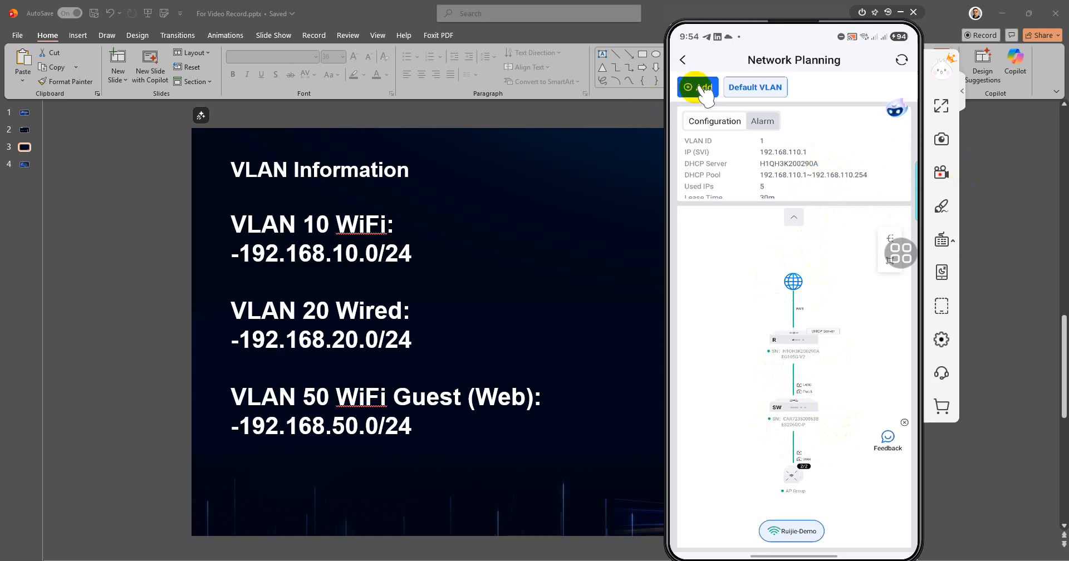
Start adding a new network and choose the Wireless type.
left_click(702, 89)
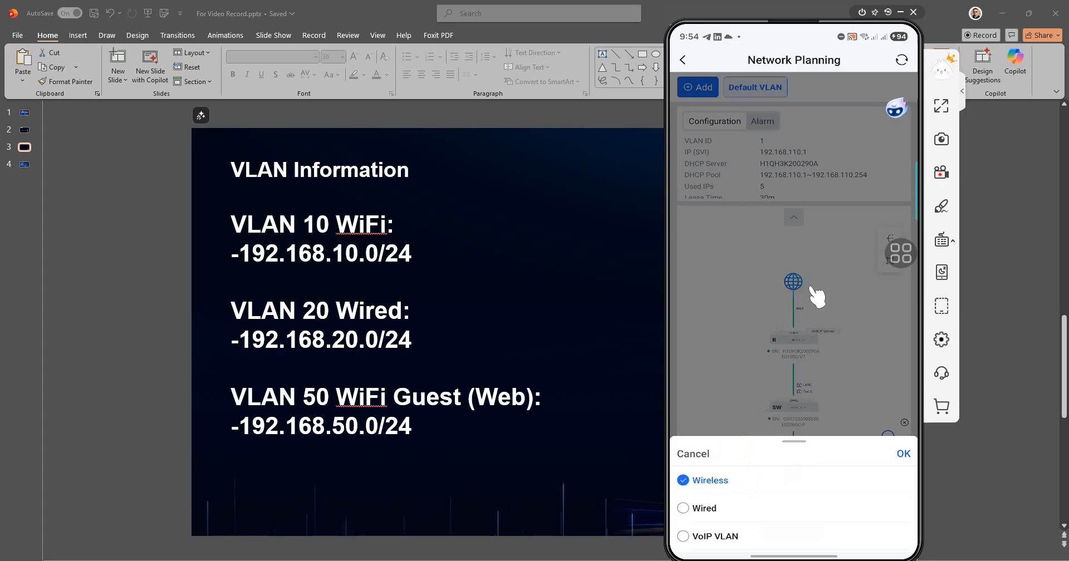
left_click(885, 466)
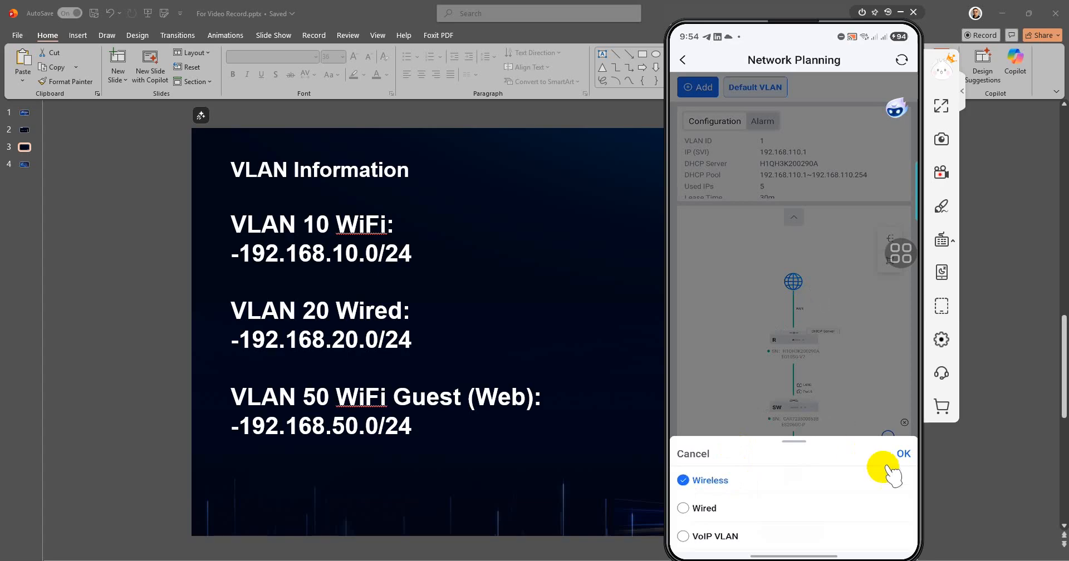
left_click(859, 401)
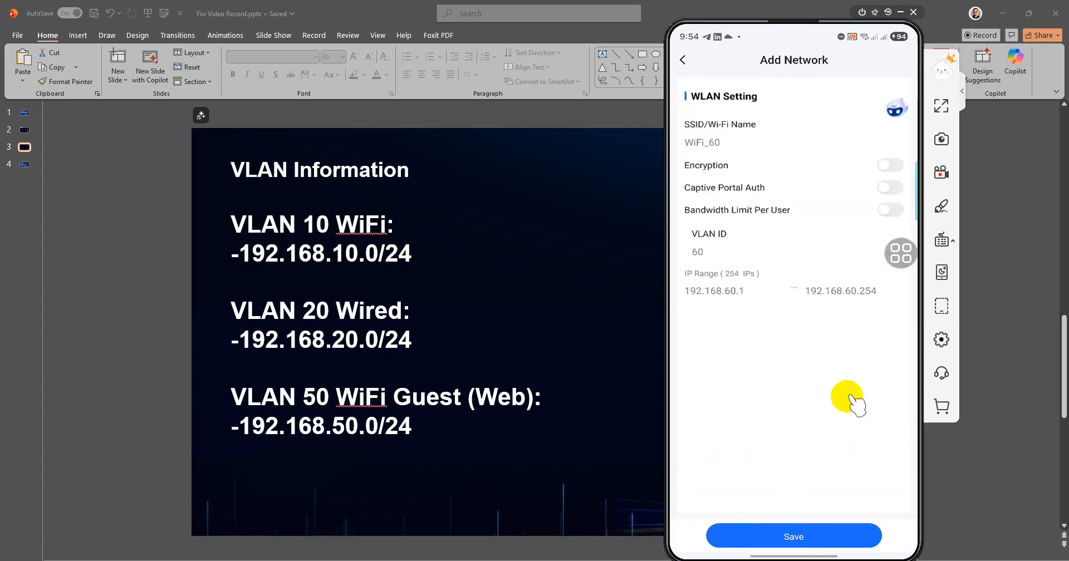
Name the network WiFi_VLAN10 and enable encryption with a Wi-Fi password.
left_click(778, 153)
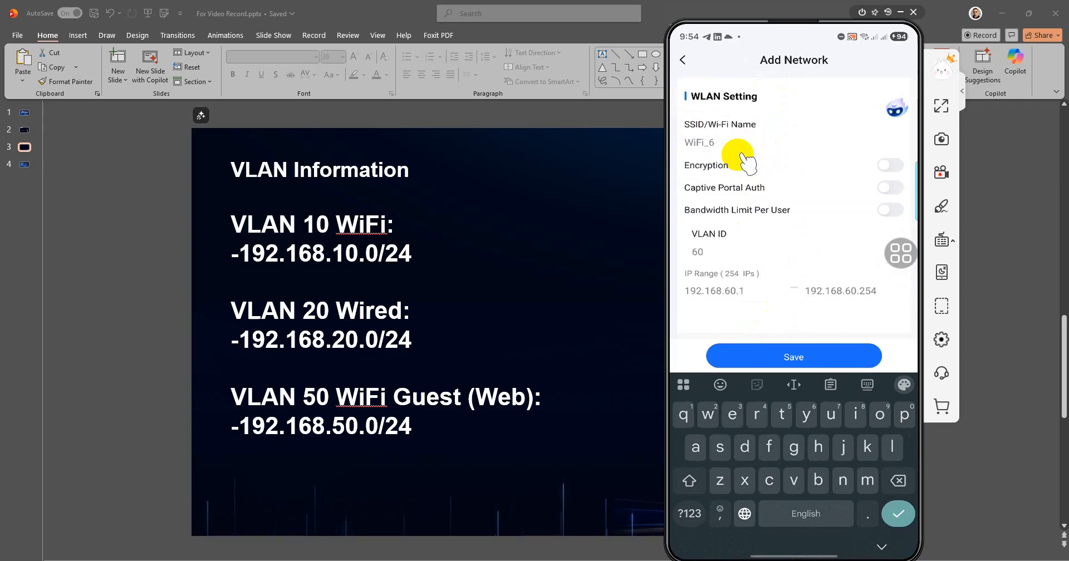
type("v")
key("BackSpace")
type("VLA")
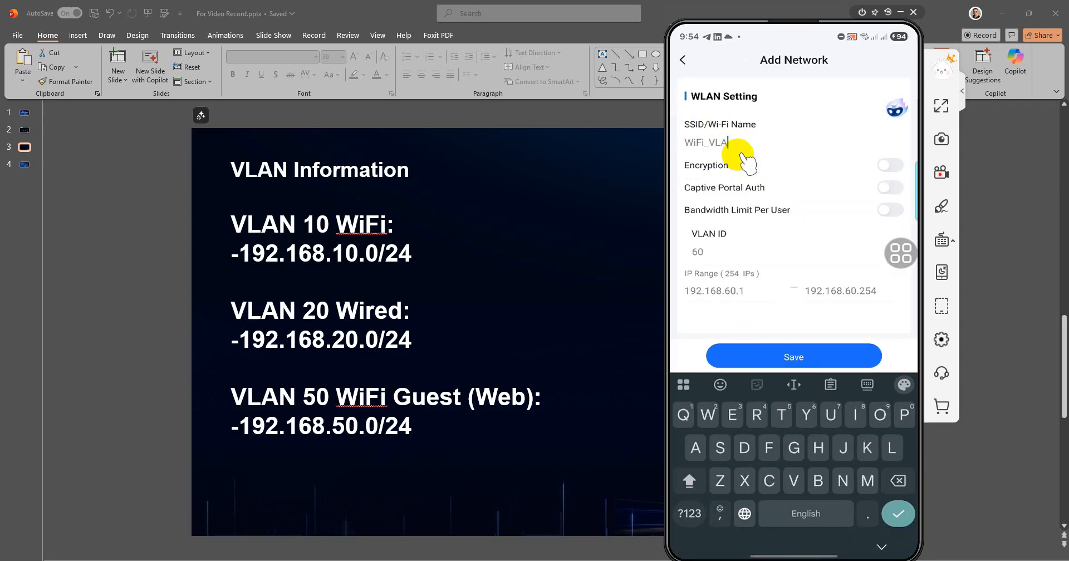
type("N10")
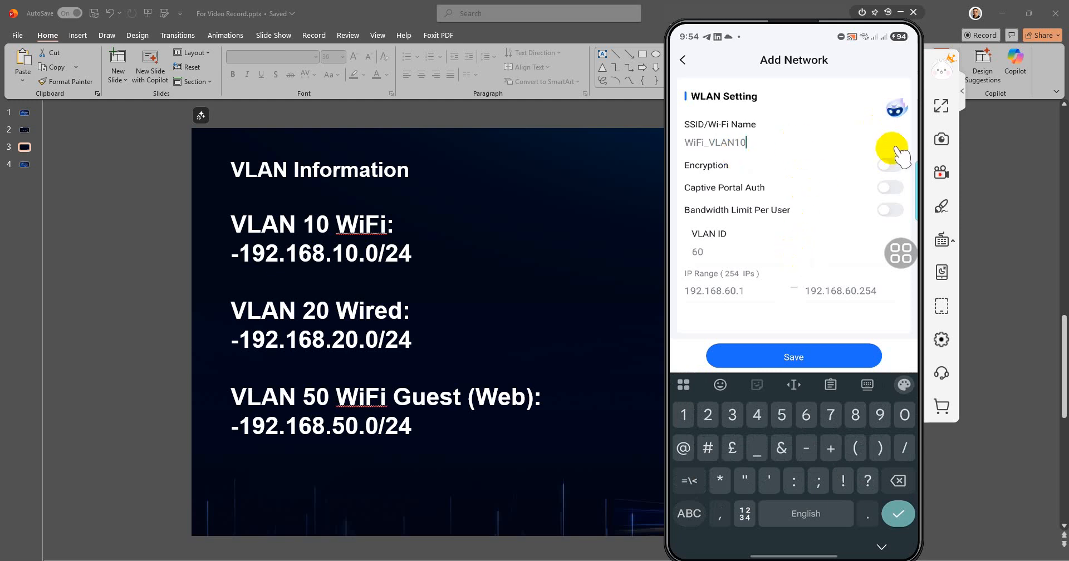
left_click(895, 151)
left_click(895, 152)
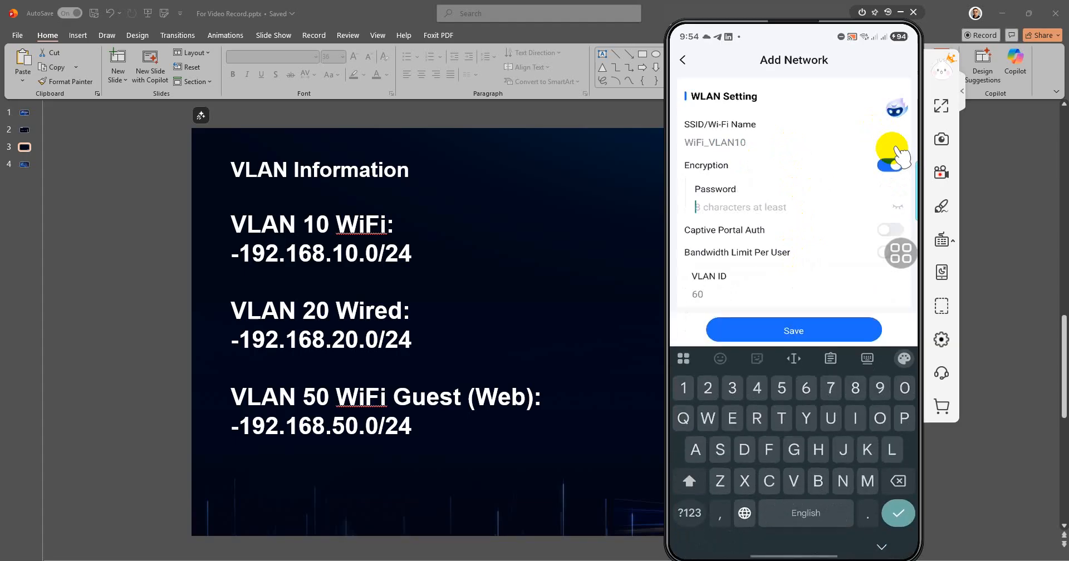
type("12345")
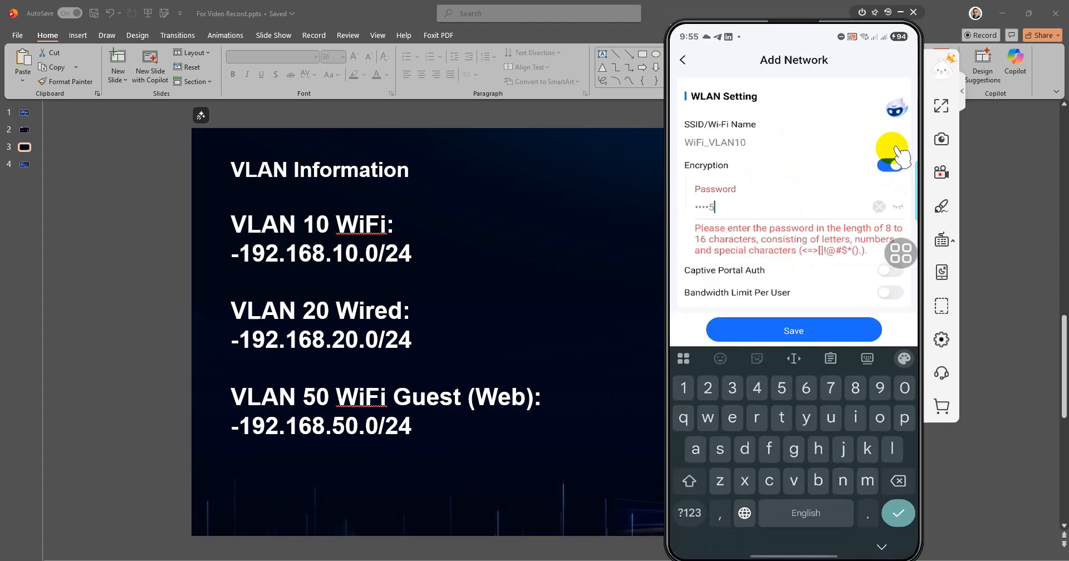
type("6789")
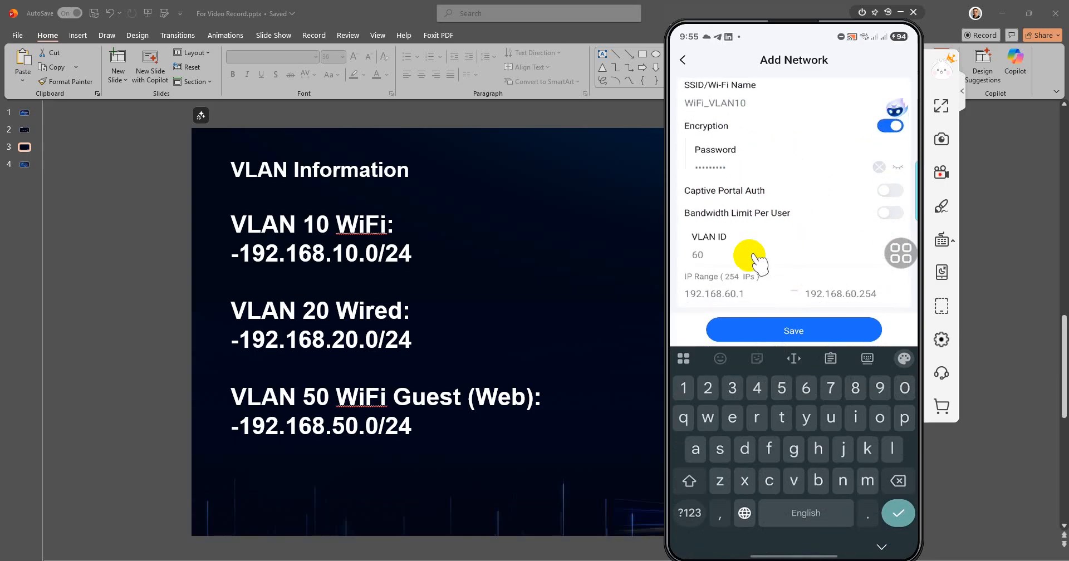
Set VLAN ID 10 with IP range 192.168.10.1–192.168.10.254 and save the network.
left_click(752, 257)
key("BackSpace")
key("BackSpace")
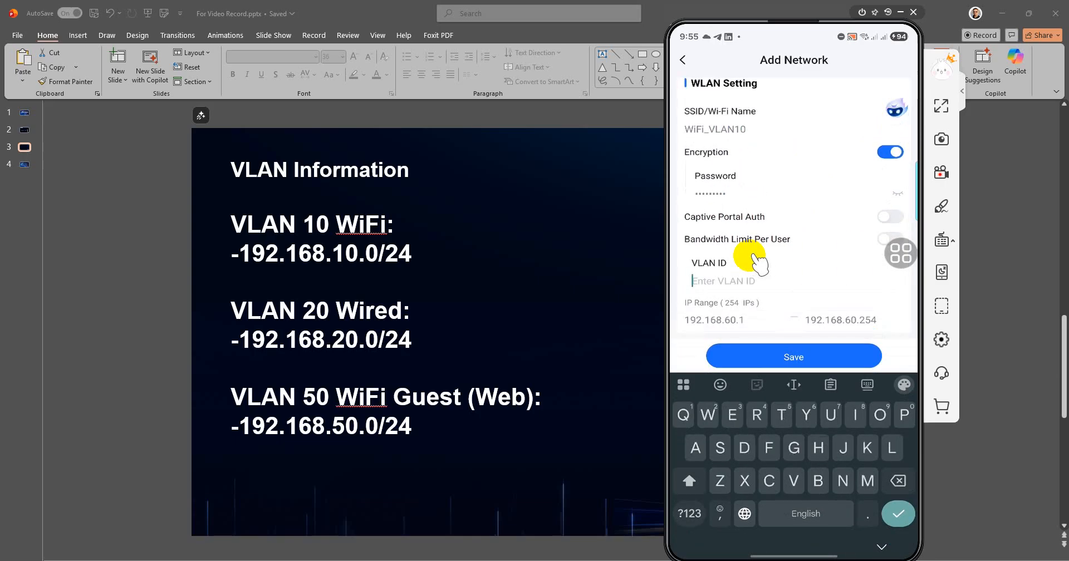
type("10")
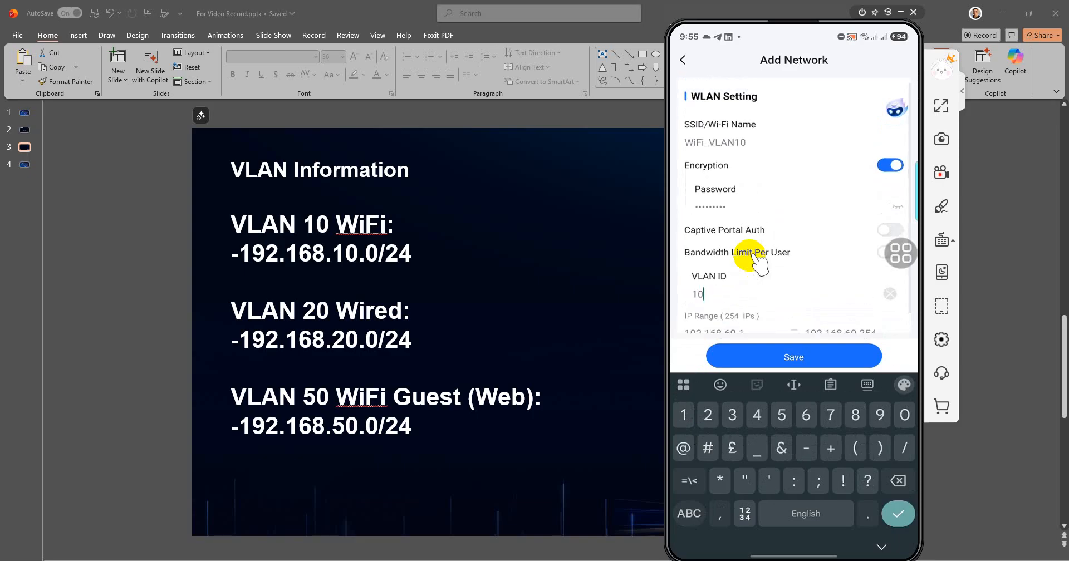
key("Tab")
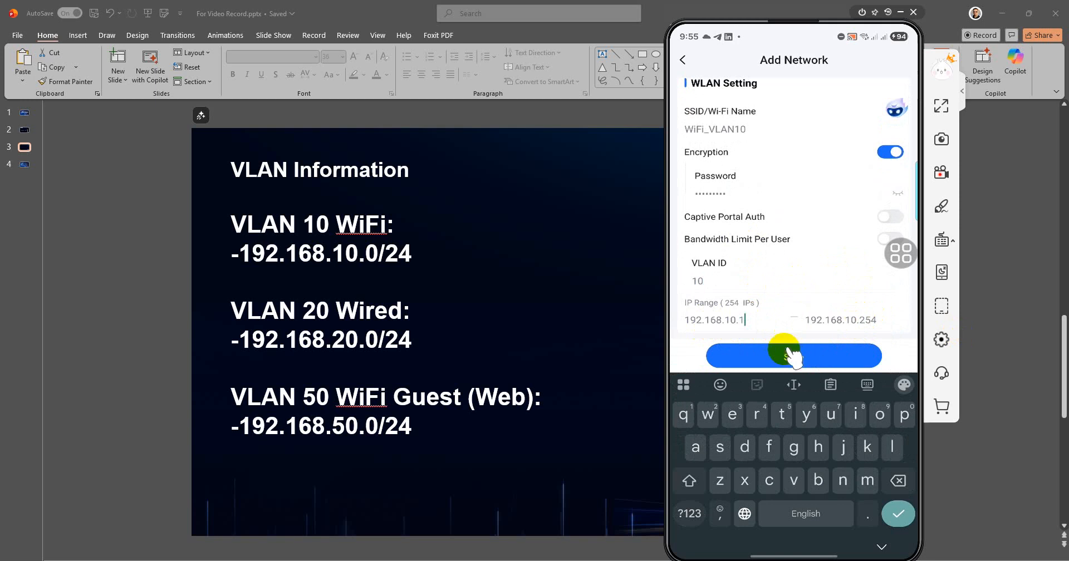
left_click(857, 351)
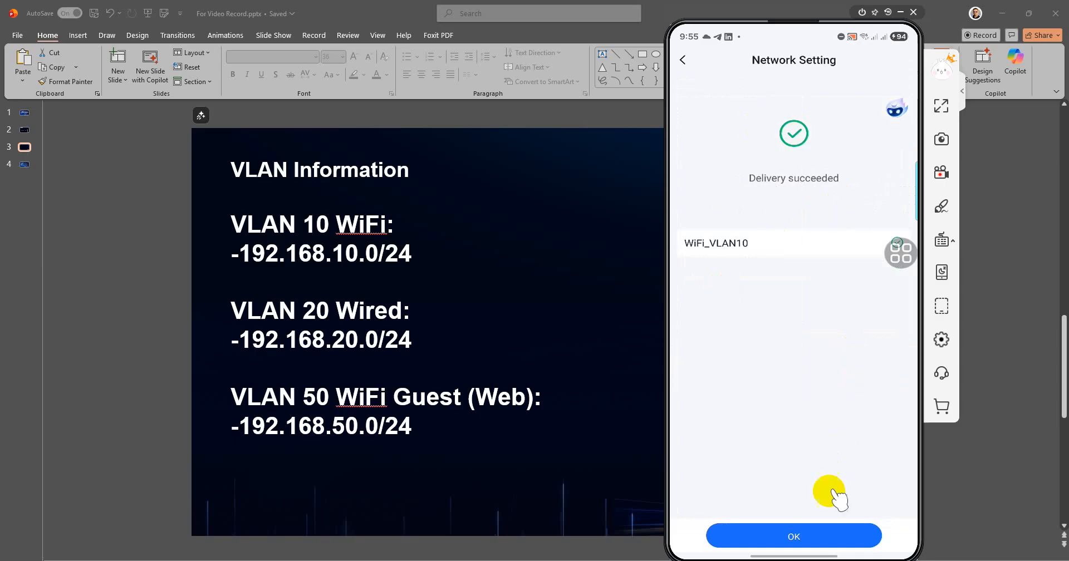
Acknowledge the successful delivery, then view the connected Ruijie-Demo Wi-Fi details on the phone.
left_click(834, 523)
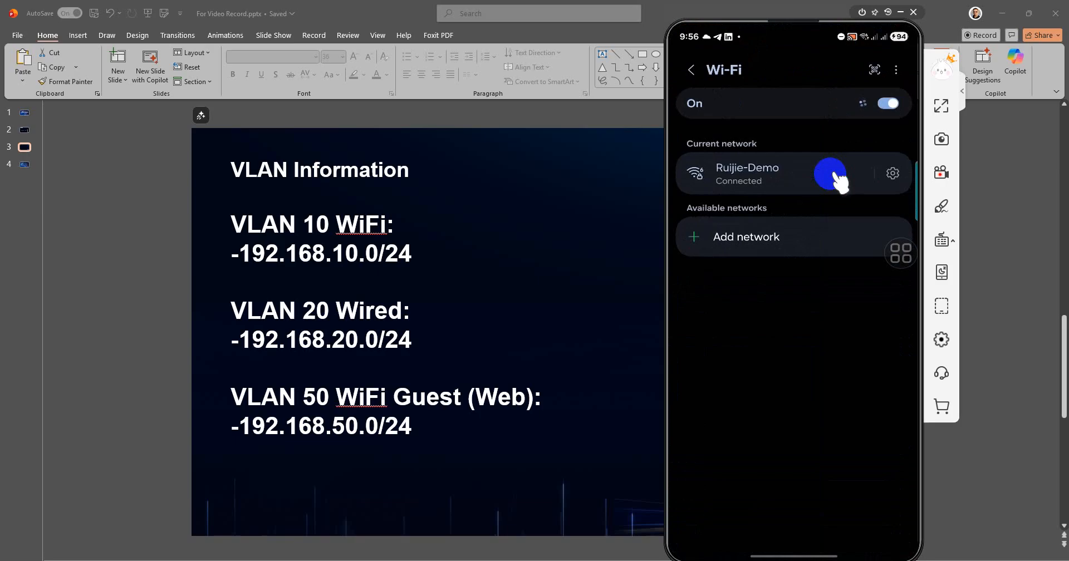
left_click(832, 176)
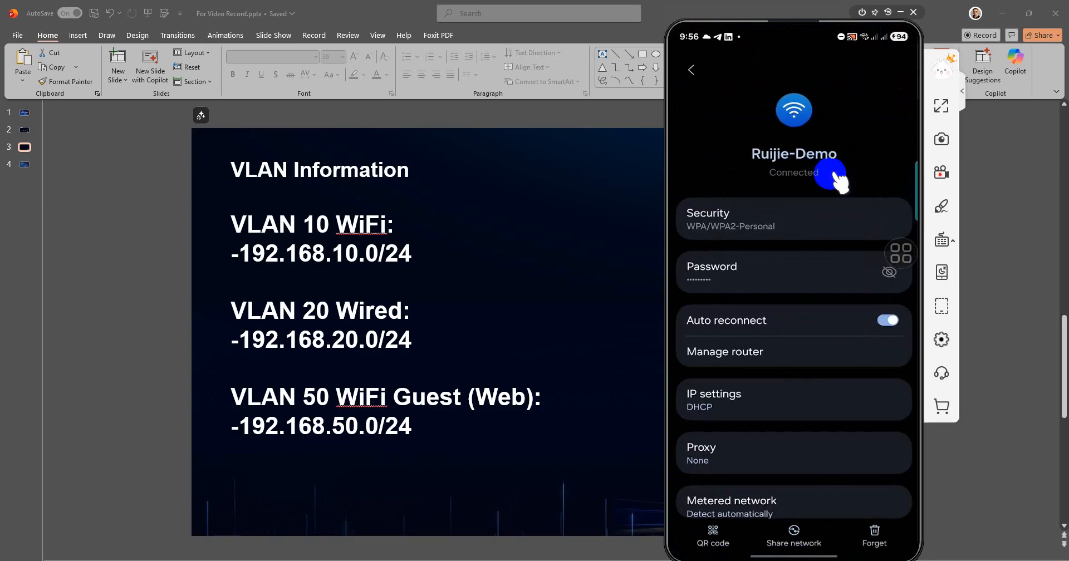
Join the phone to WiFi_VLAN10 using its Wi-Fi password.
scroll(832, 176, "down", 3)
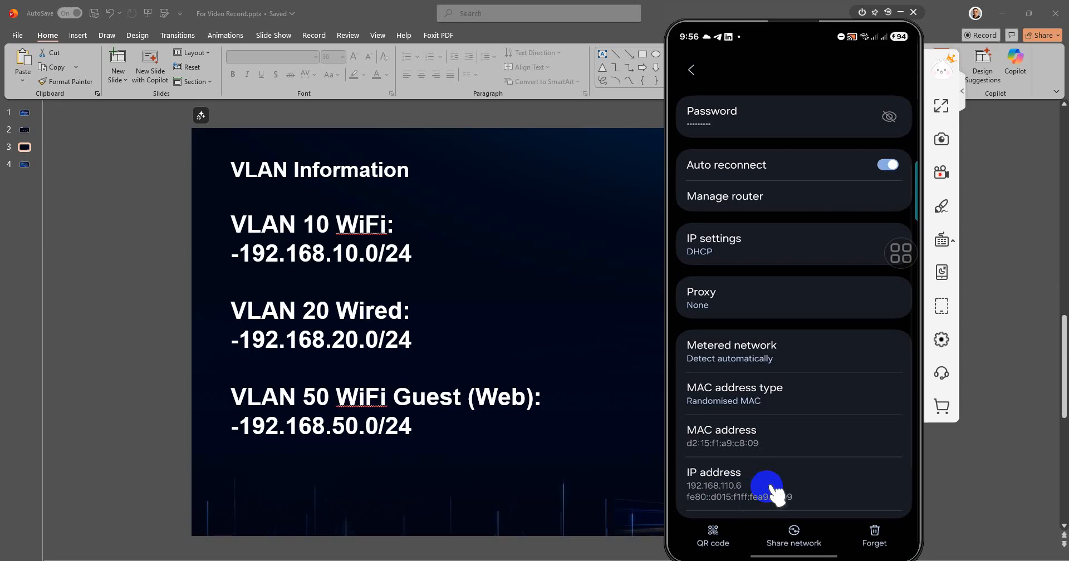
right_click(770, 486)
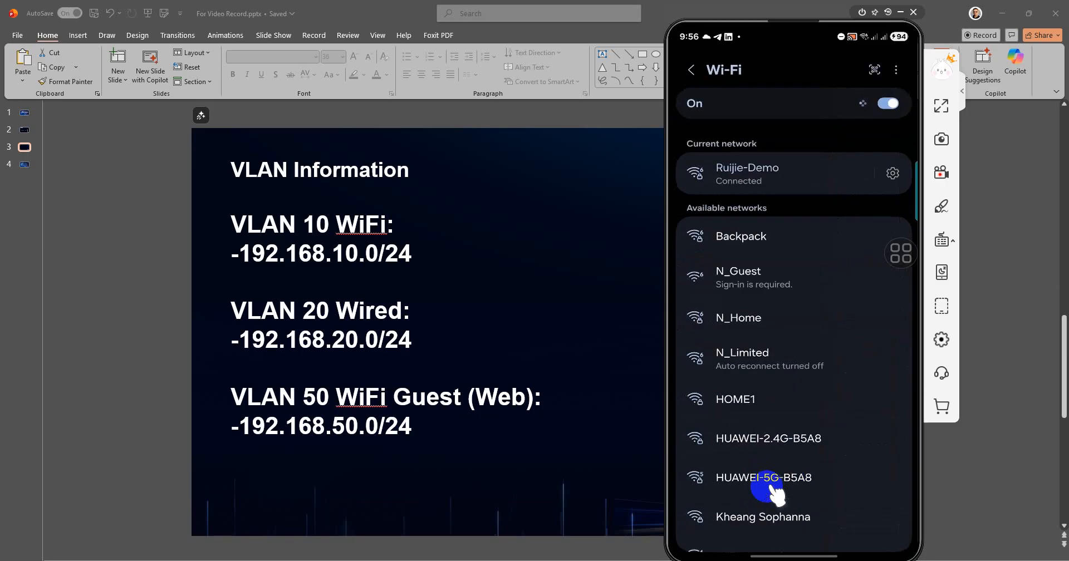
scroll(769, 490, "down", 2)
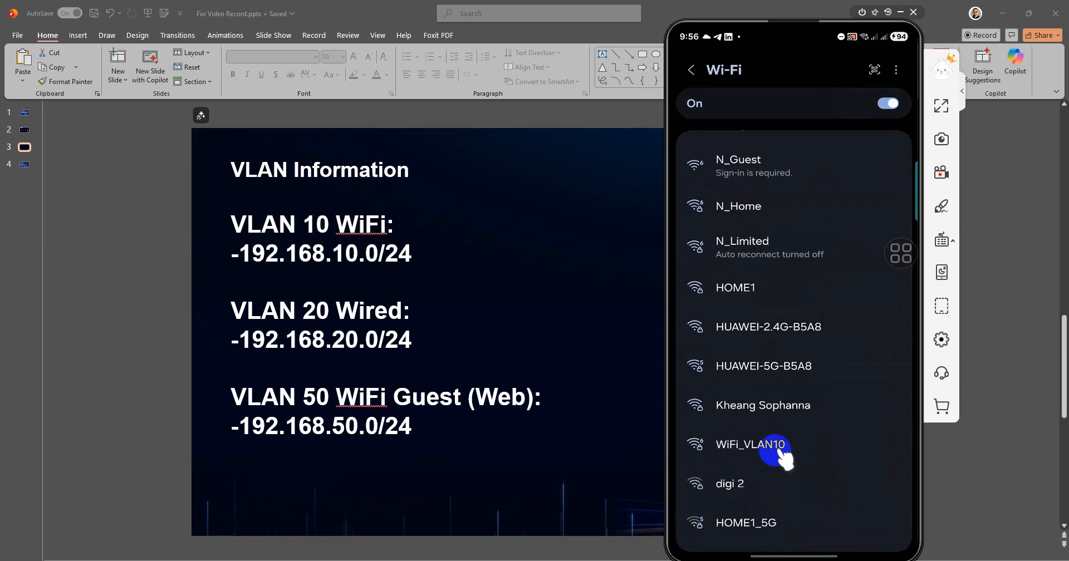
left_click(778, 449)
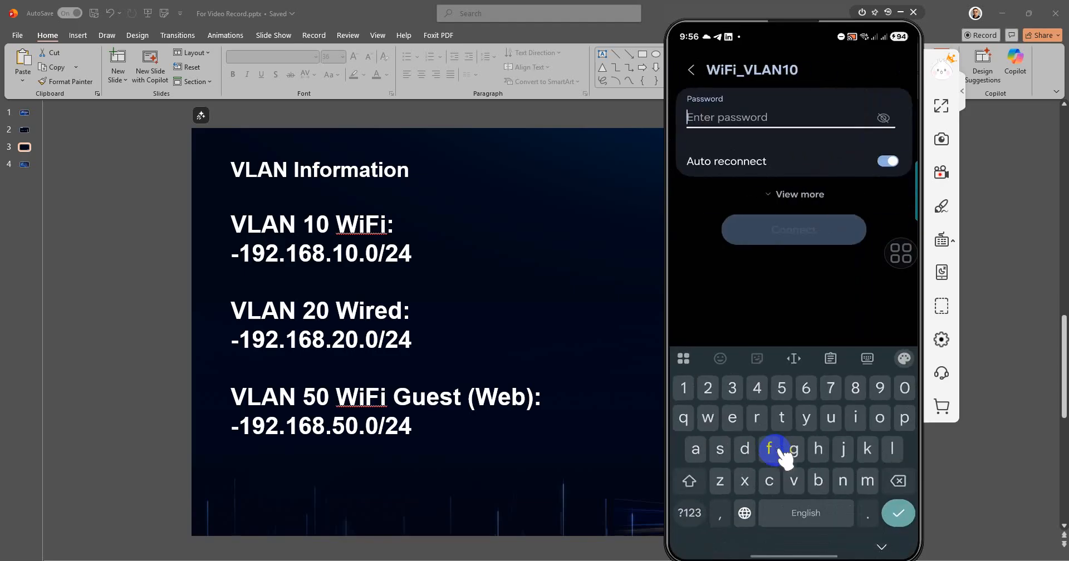
type("12345")
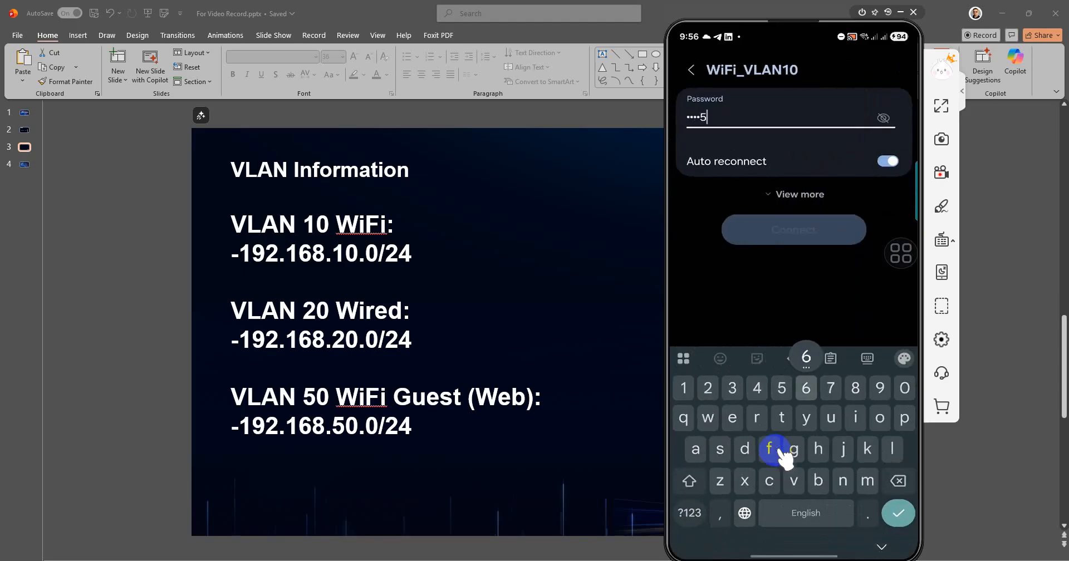
type("678")
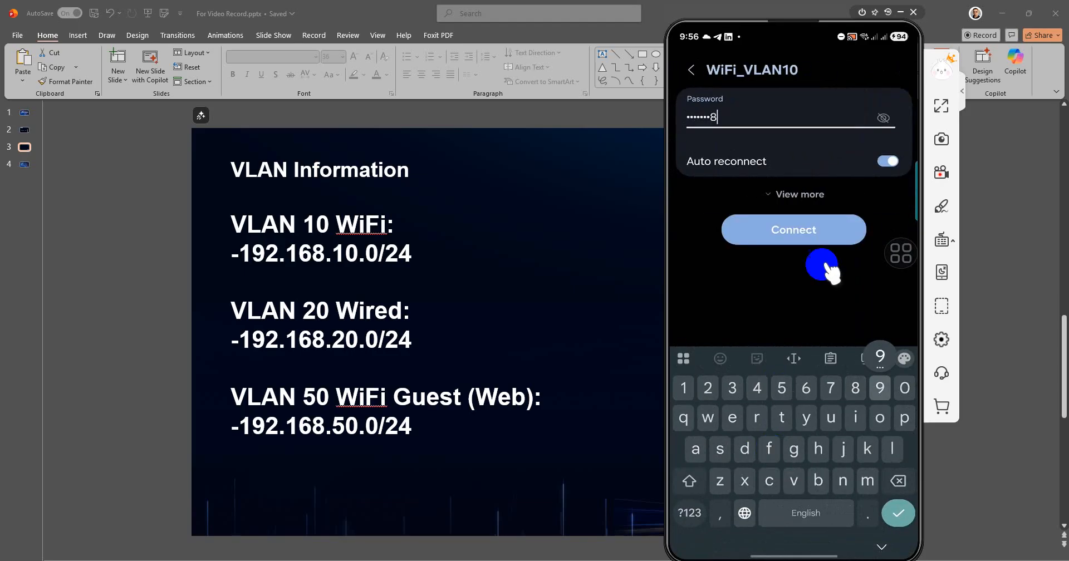
type("9")
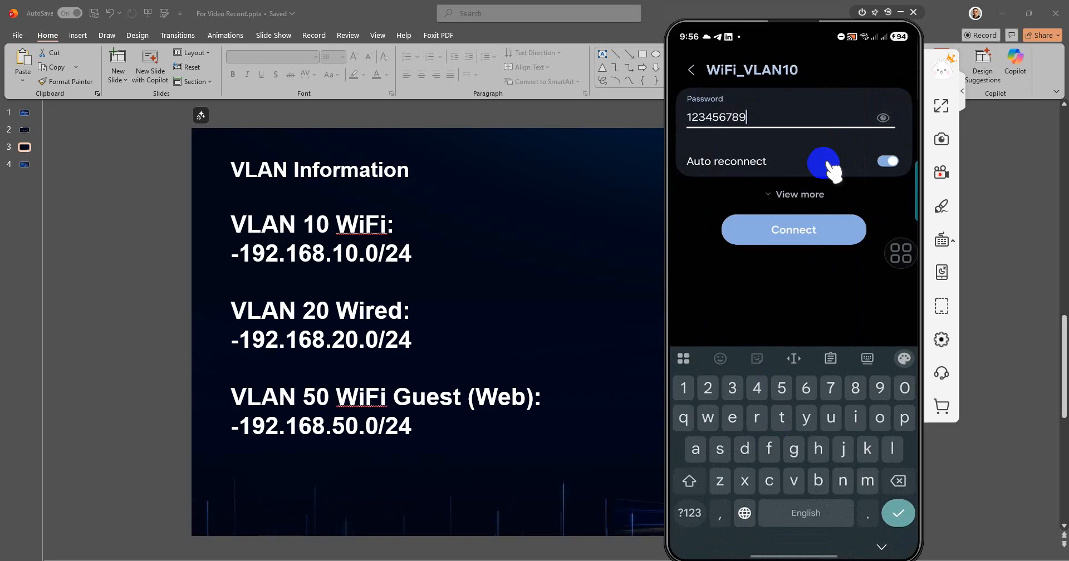
key("Return")
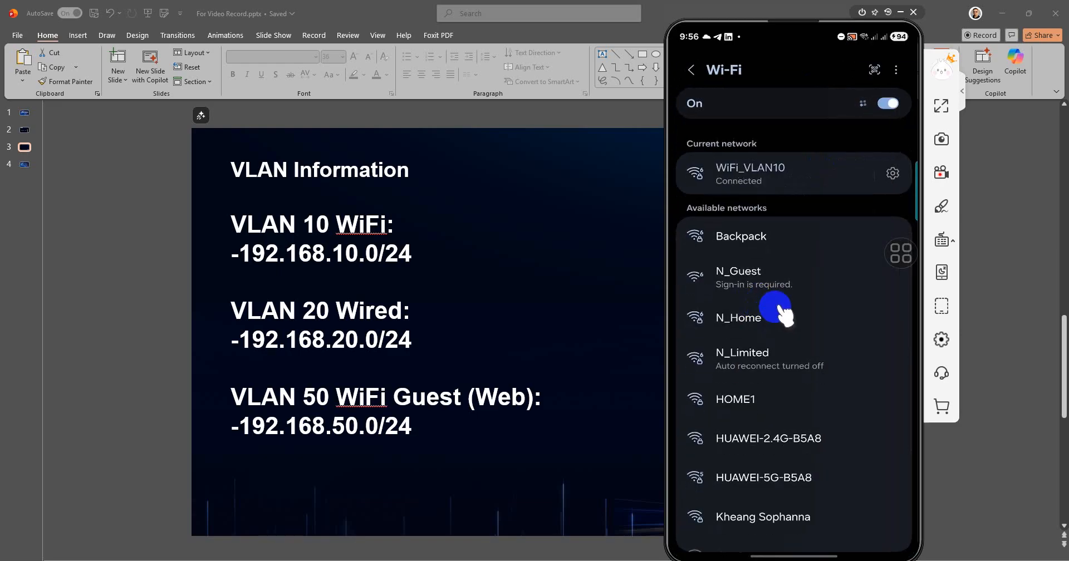
Confirm the phone got IP 192.168.10.2, then return to Reyee's Network Planning page.
scroll(776, 309, "down", 5)
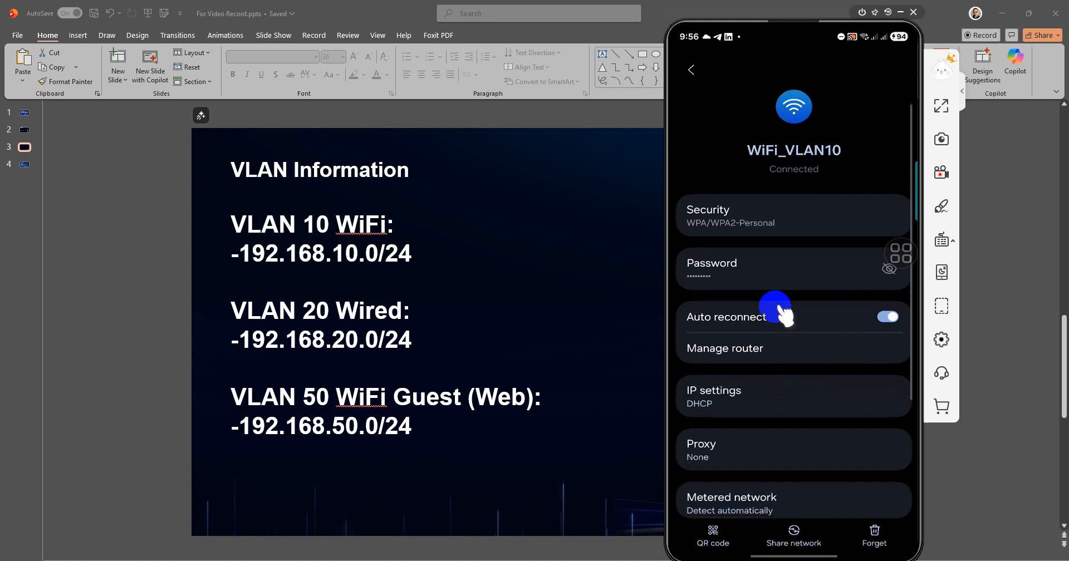
scroll(777, 309, "down", 1)
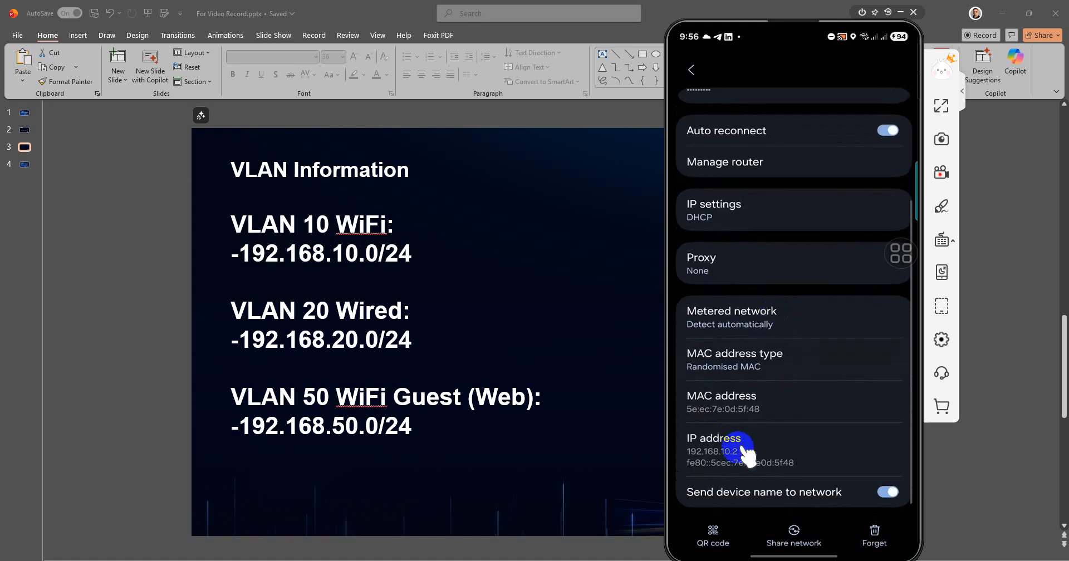
right_click(782, 441)
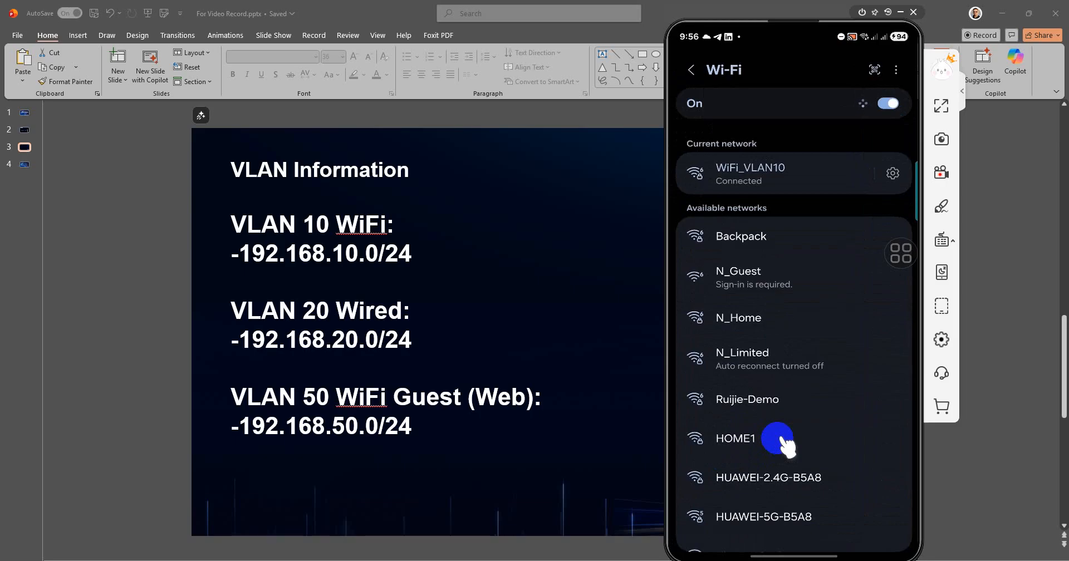
right_click(783, 441)
right_click(782, 442)
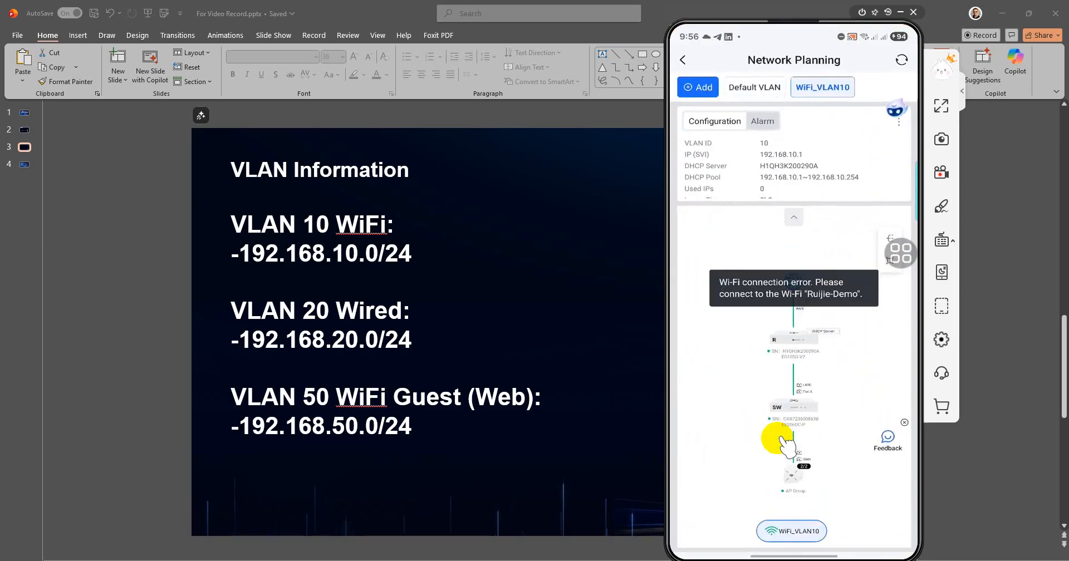
Add a new Wired network (default VLAN ID 160) and begin editing its name.
left_click(729, 134)
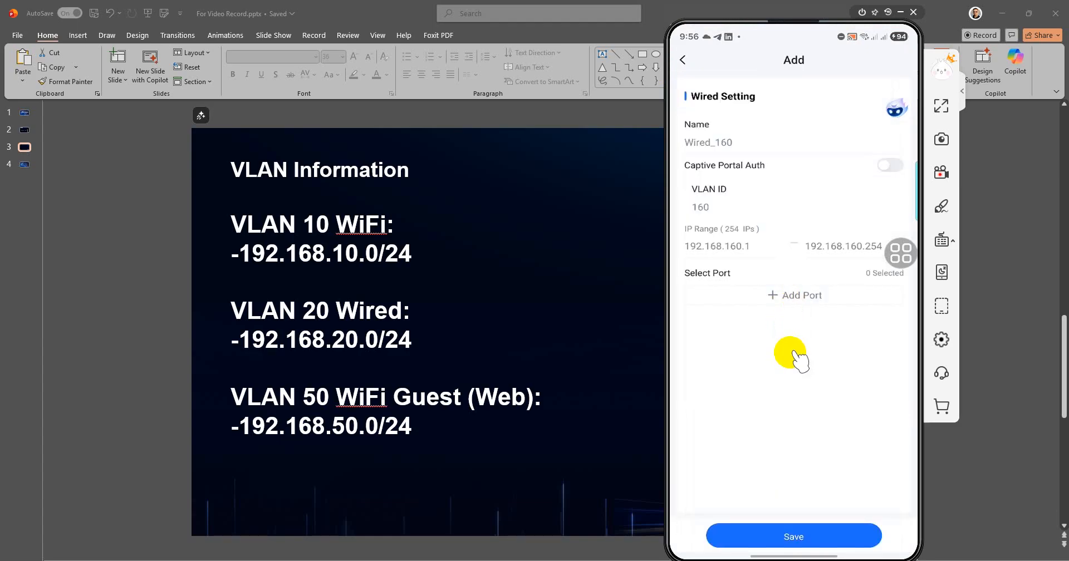
left_click(746, 147)
Name it Wired_VLAN20 and set VLAN ID 20, giving range 192.168.20.1–192.168.20.254.
key("BackSpace")
key("BackSpace")
key("BackSpace")
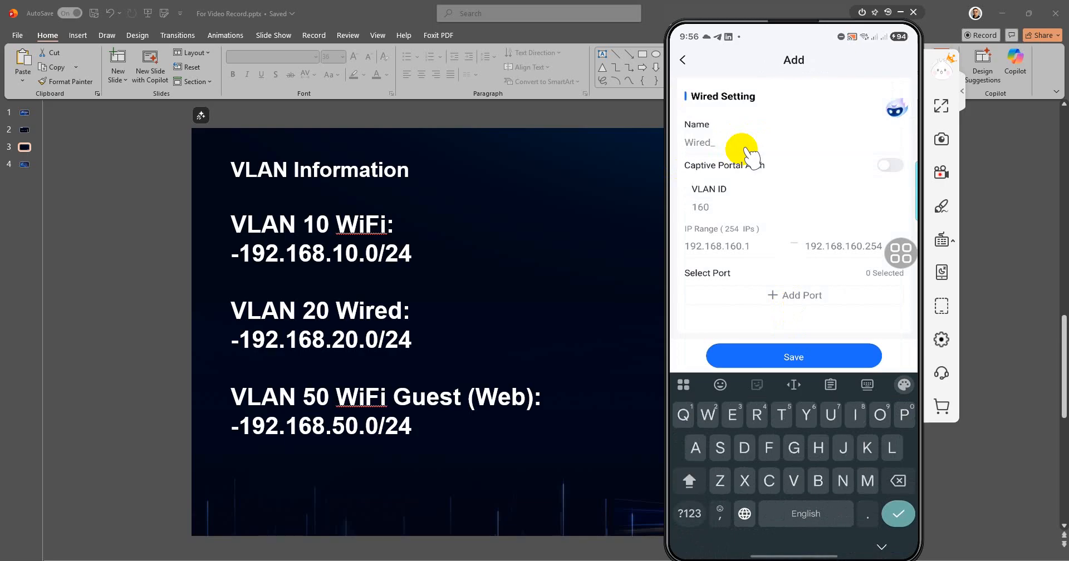
type("VA")
type("AN")
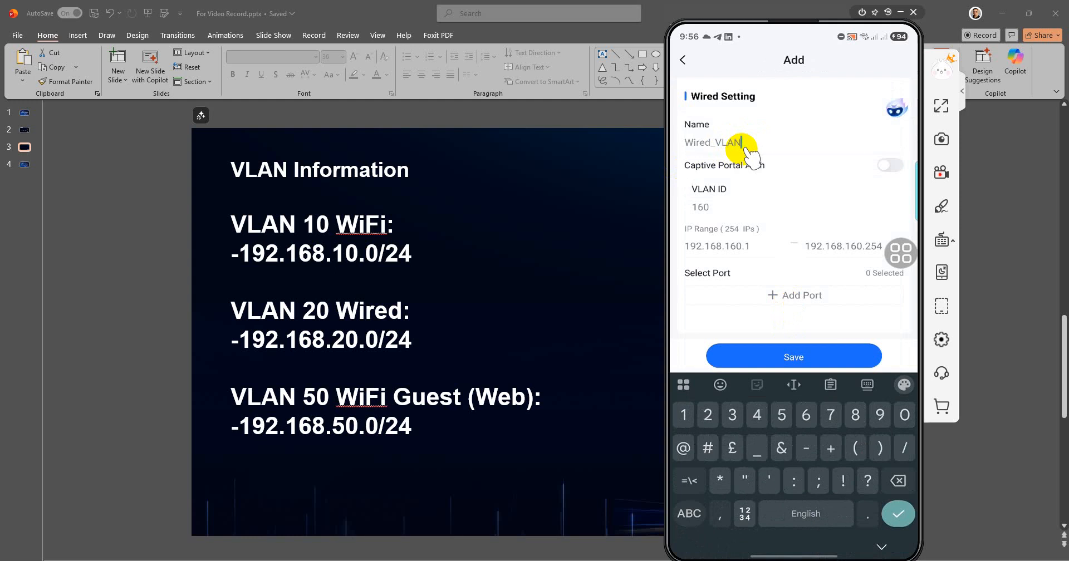
type("20")
key("BackSpace")
key("BackSpace")
key("BackSpace")
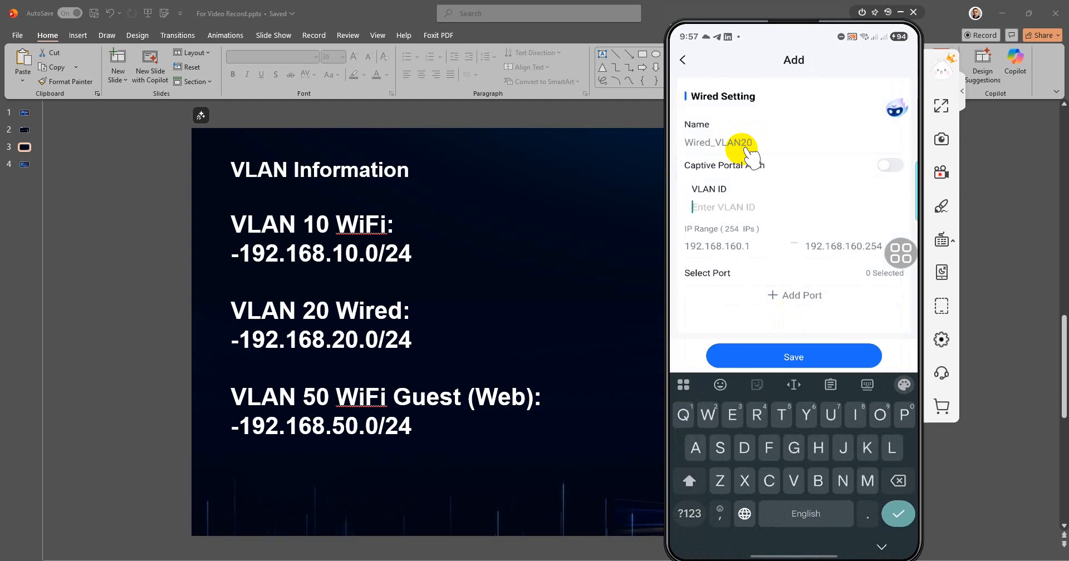
type("20")
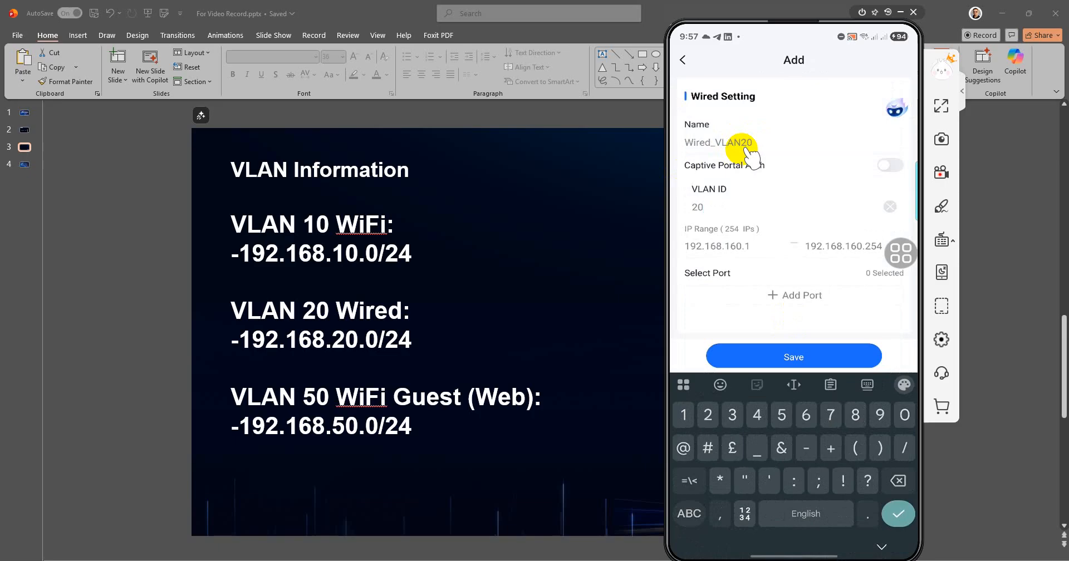
key("Return")
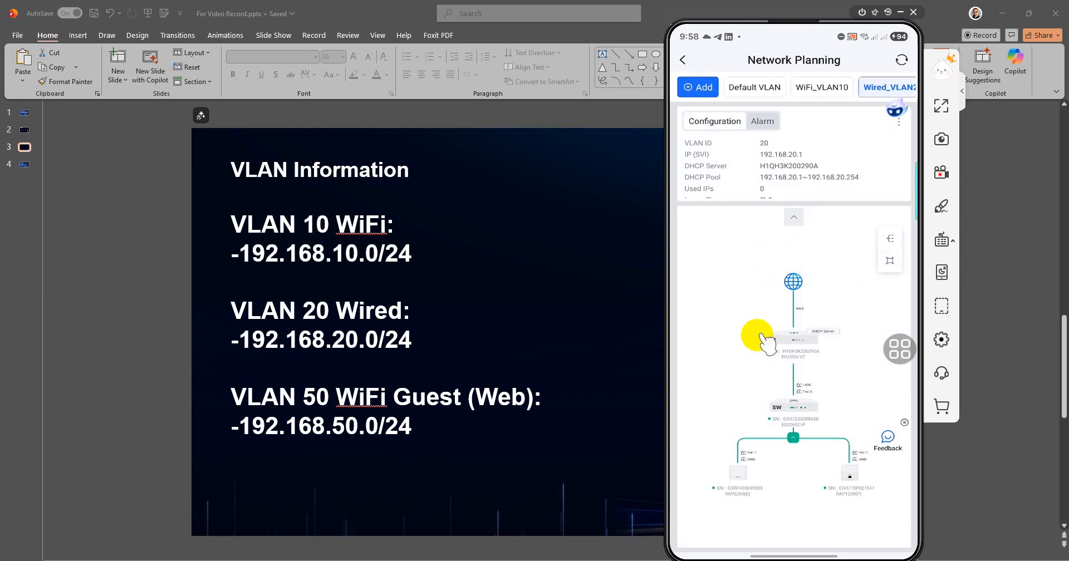
Leave Network Planning for the Ruijie-Demo Scenario page with its Quick Access tools.
right_click(747, 298)
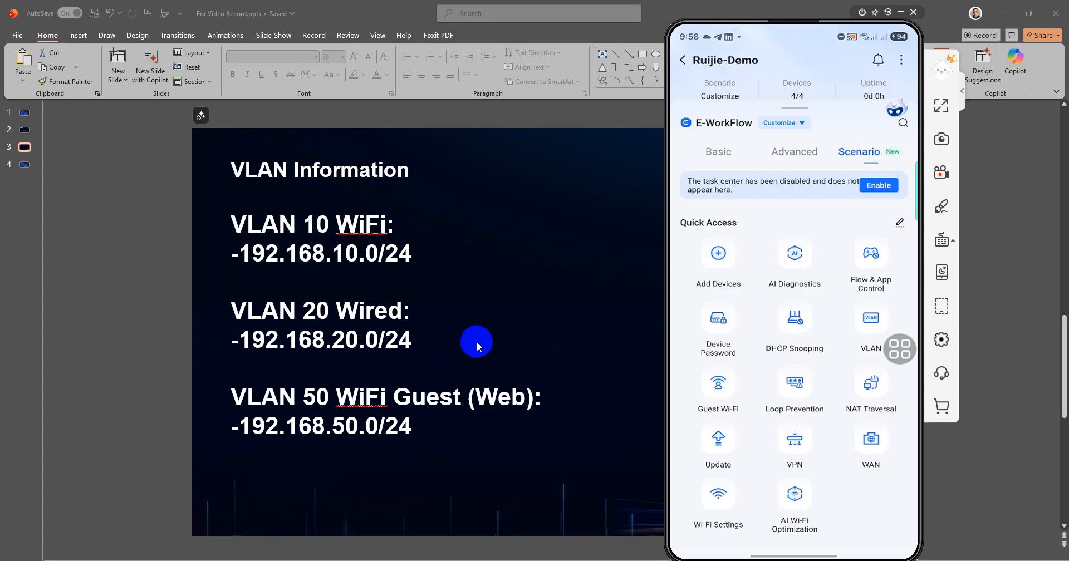
Reach the Advanced Global tools, reconnect the phone to Ruijie-Demo Wi-Fi and return to Reyee.
left_click(800, 160)
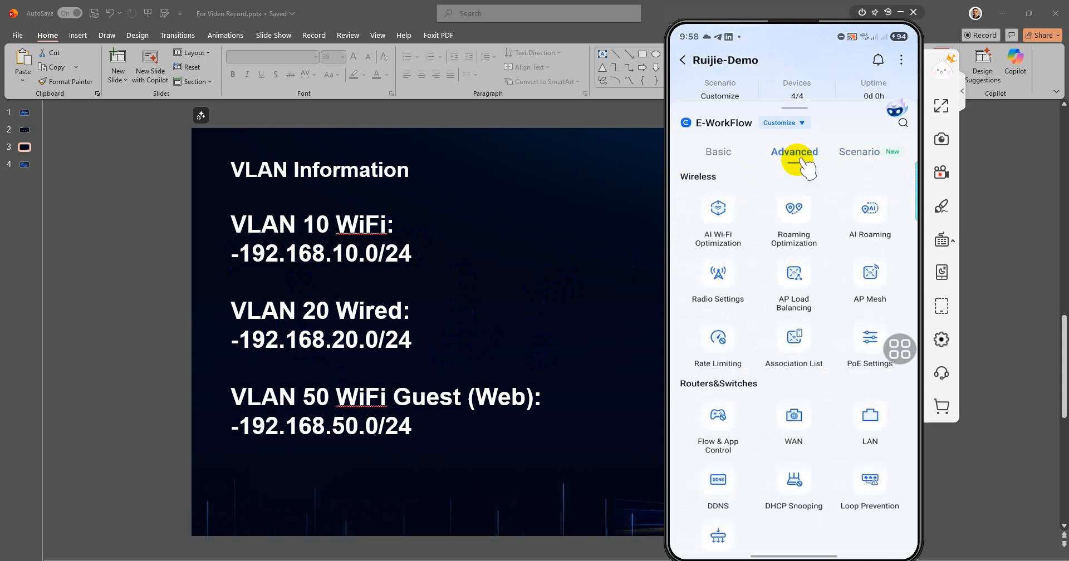
scroll(800, 164, "down", 5)
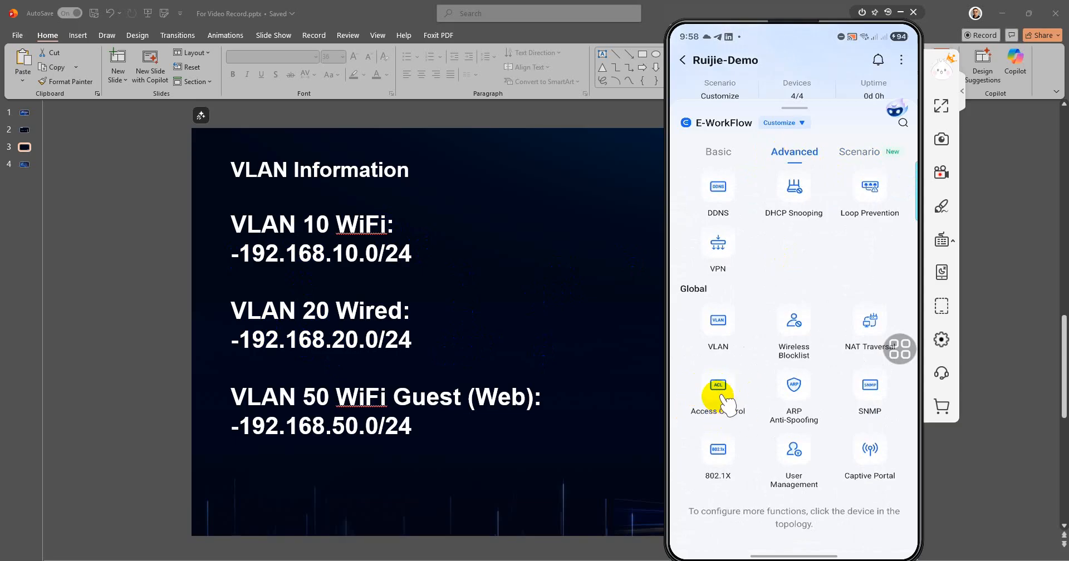
left_click(722, 396)
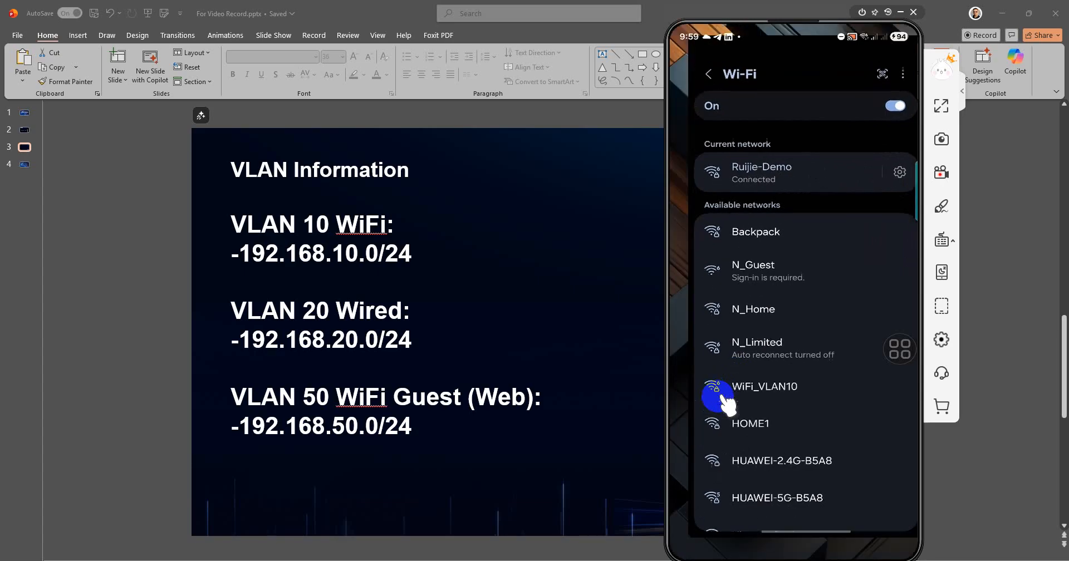
left_click(724, 396)
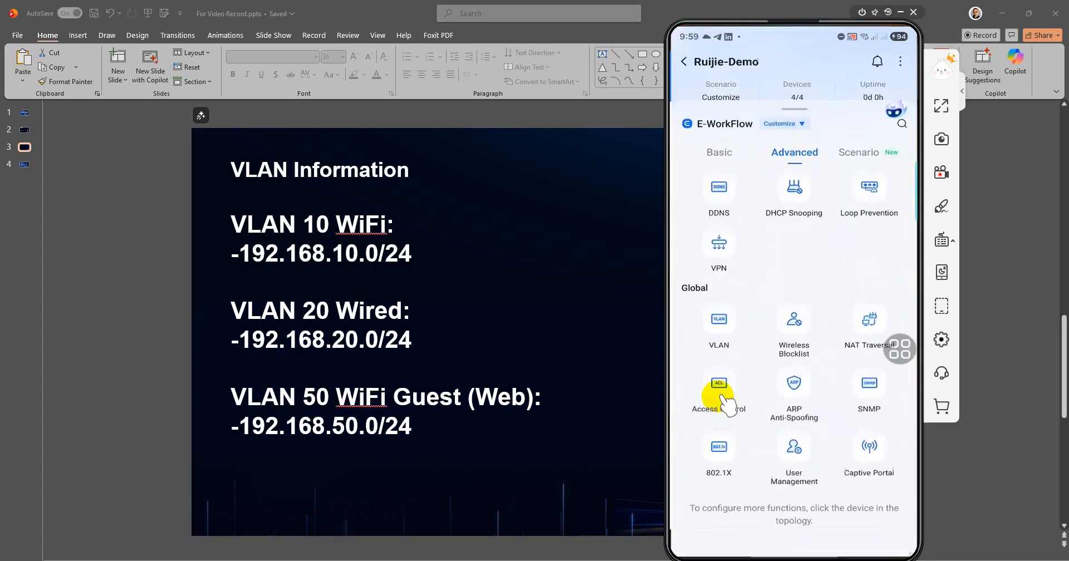
Drag VLAN 1, Wired_VLAN20 and WiFi_VLAN10 into the Access Control Isolation Zone.
left_click(722, 396)
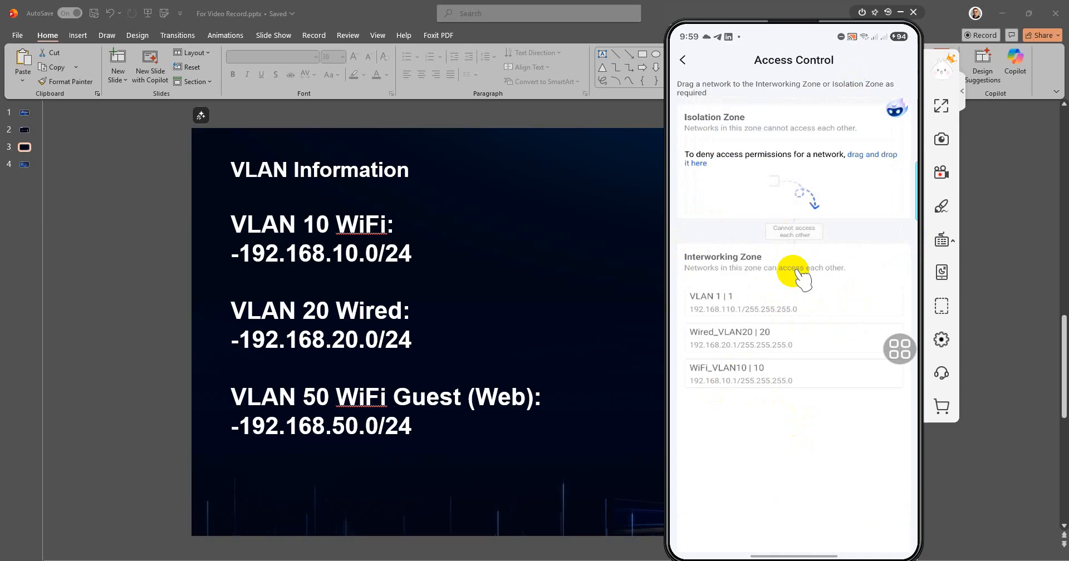
left_click_drag(802, 278, 794, 207)
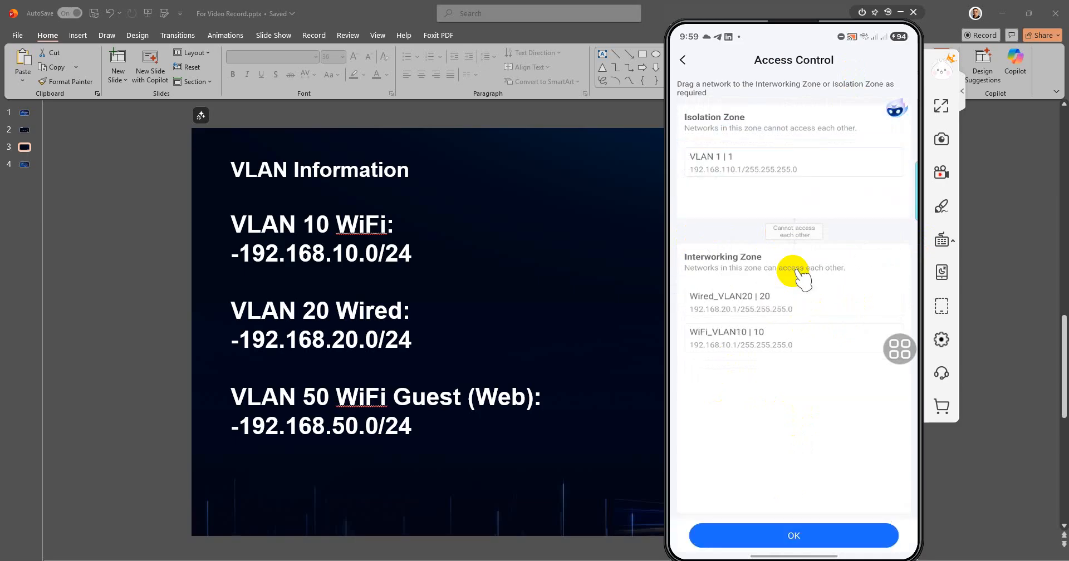
left_click_drag(796, 301, 796, 225)
left_click_drag(801, 275, 801, 276)
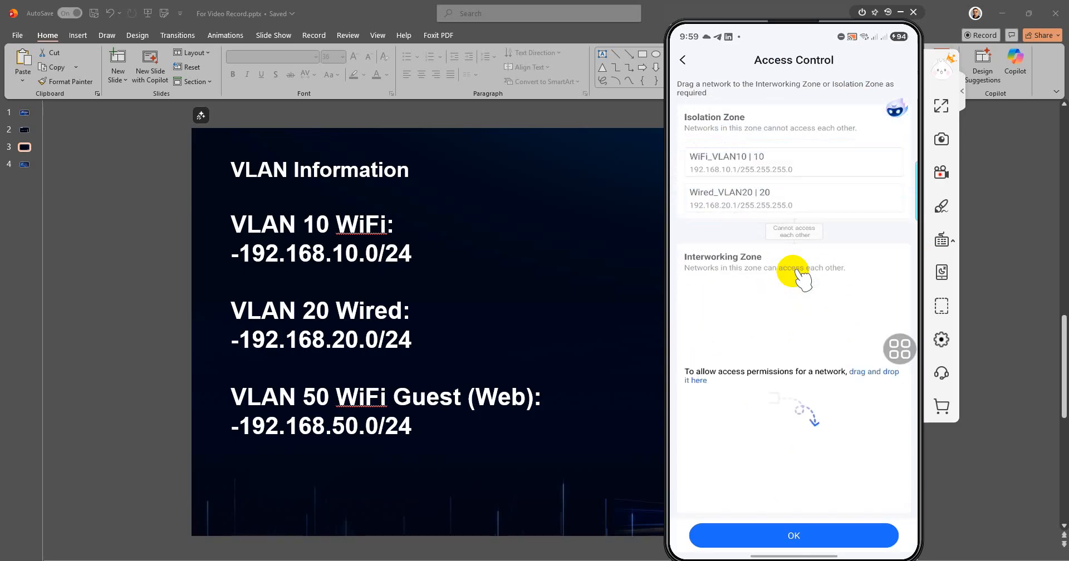
scroll(796, 271, "down", 1)
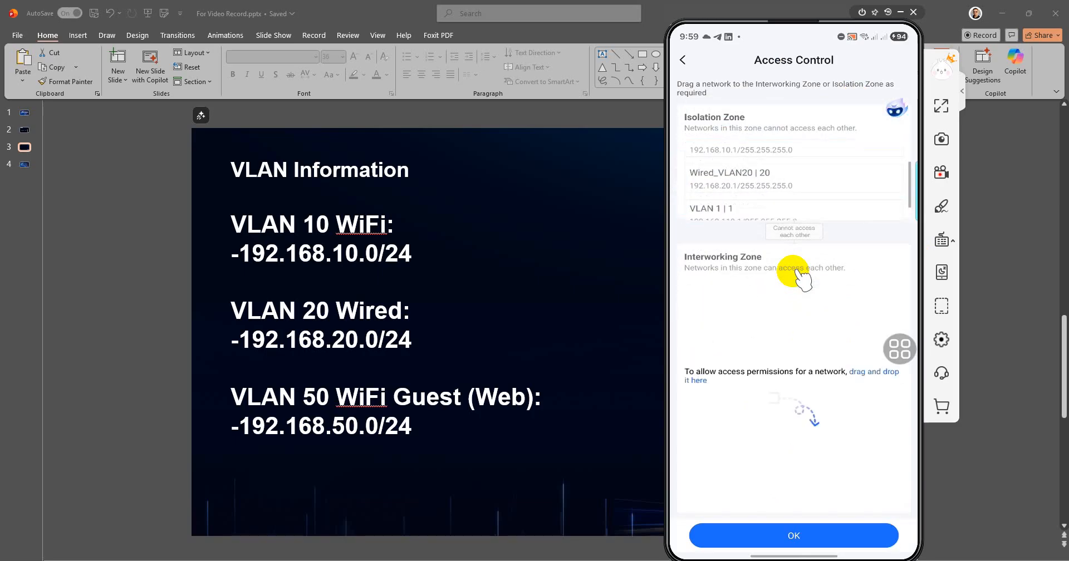
scroll(796, 271, "up", 1)
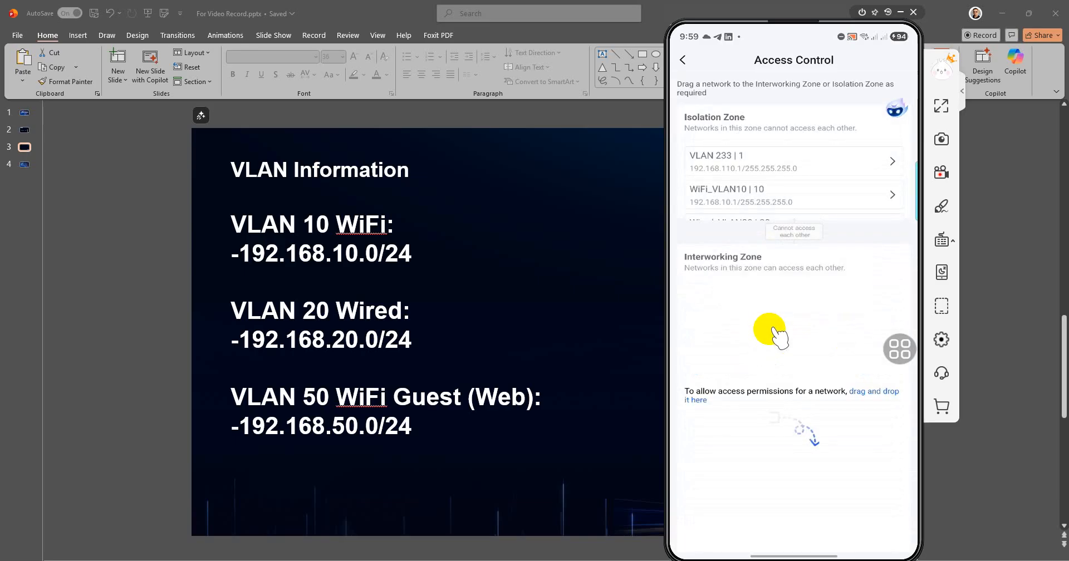
Exit Access Control, dismiss the ACL survey, lock the phone and switch to the Ruijie Cloud login page.
right_click(772, 334)
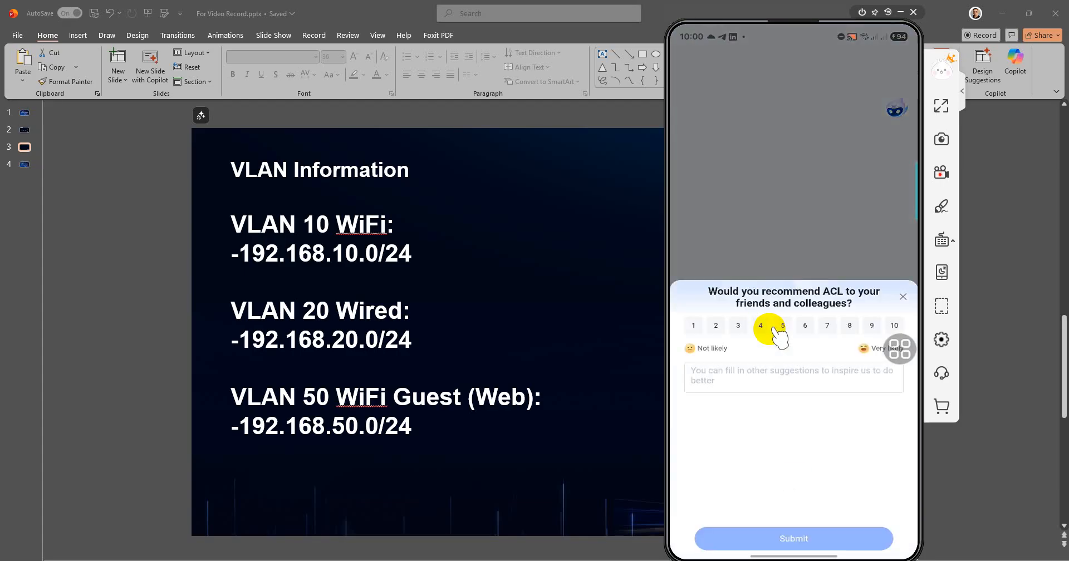
right_click(776, 335)
scroll(772, 334, "up", 5)
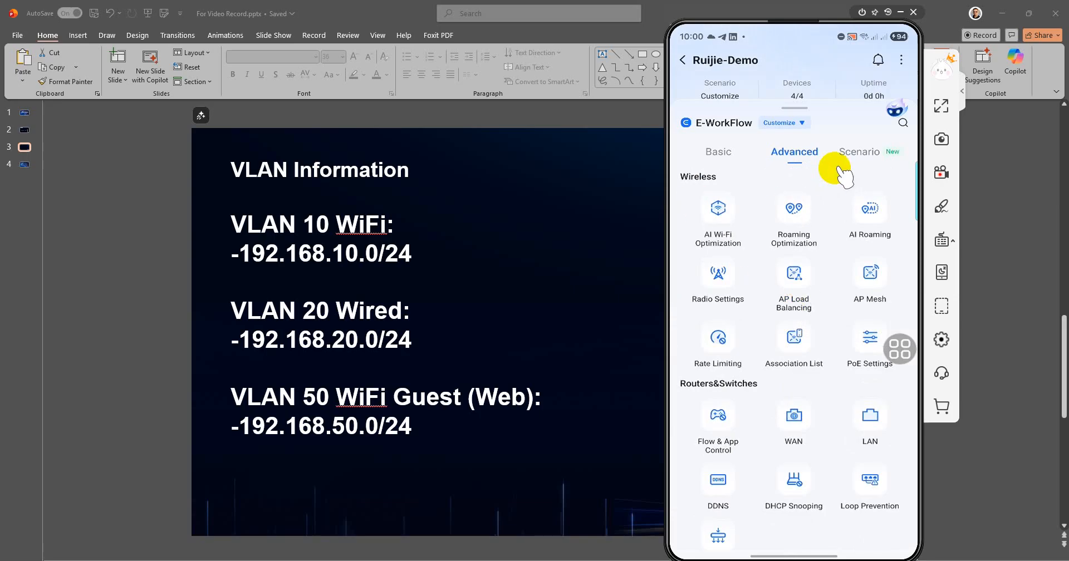
left_click(839, 168)
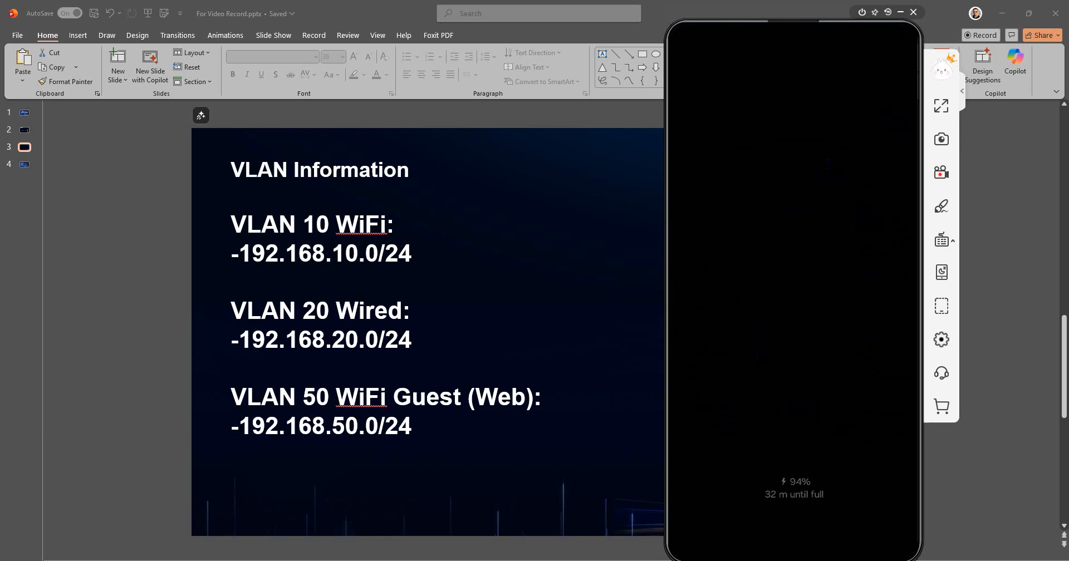
left_click(677, 537)
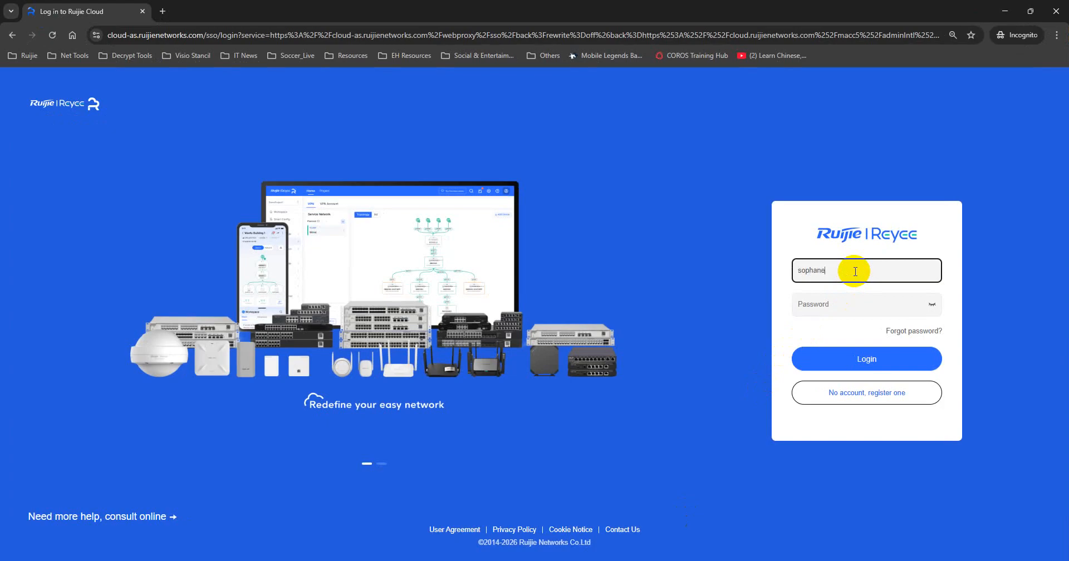
Sign in with the account e-mail and password, then dismiss the New Version notice.
left_click(855, 271)
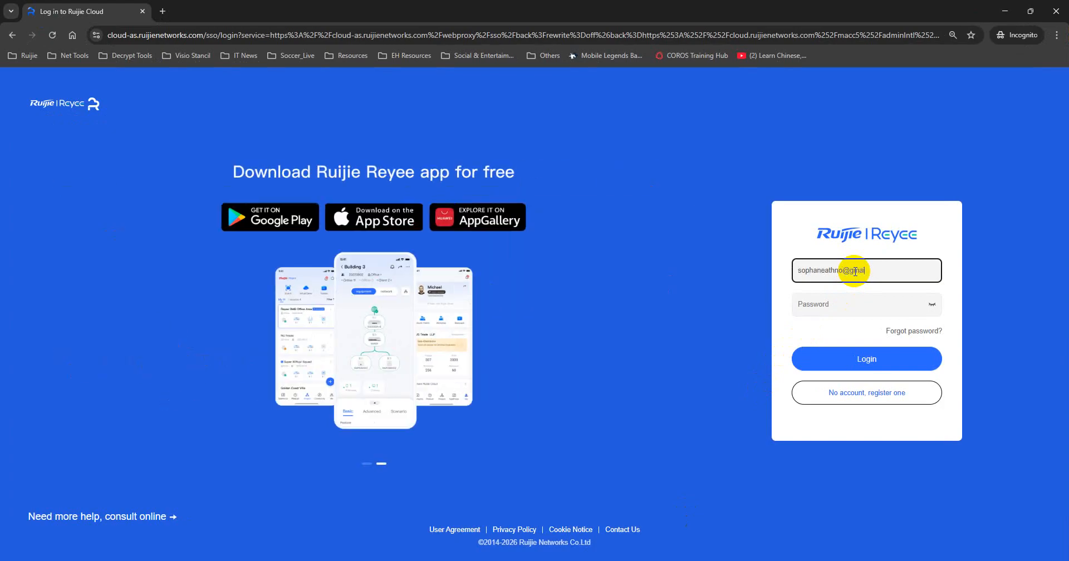
key("Tab")
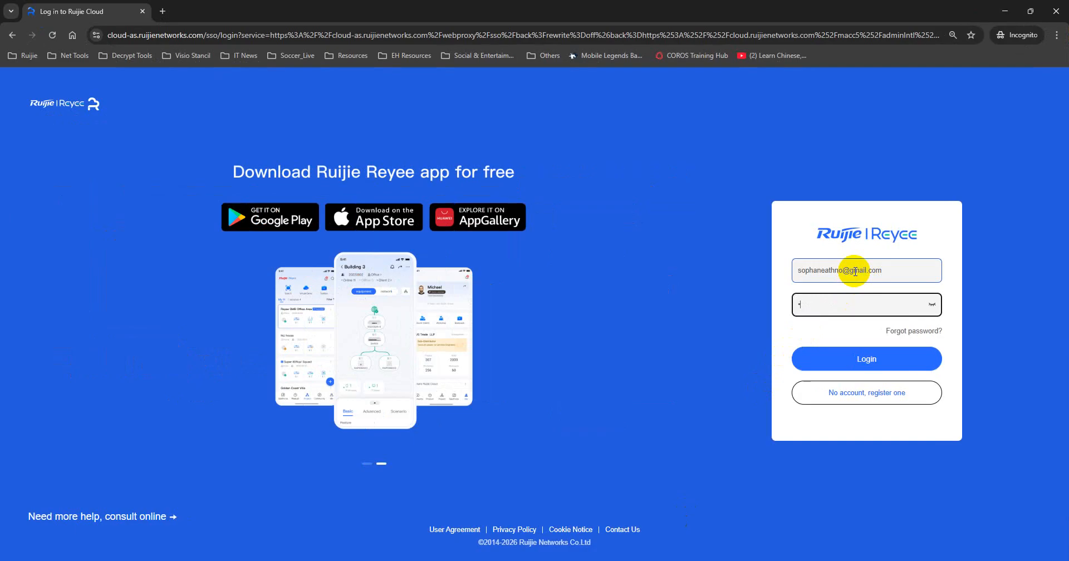
type("••••••••••••")
key("Return")
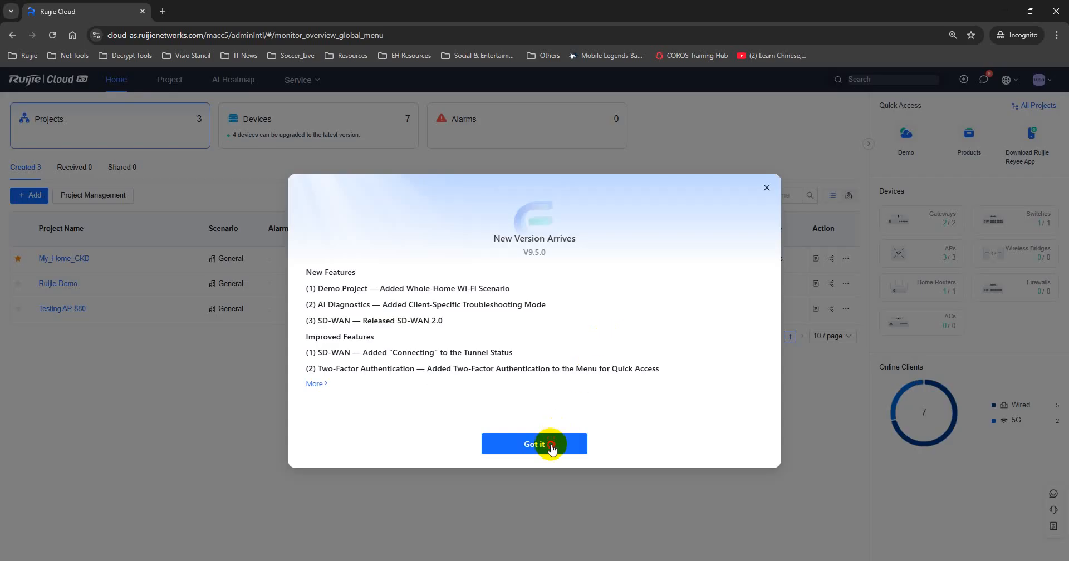
left_click(551, 449)
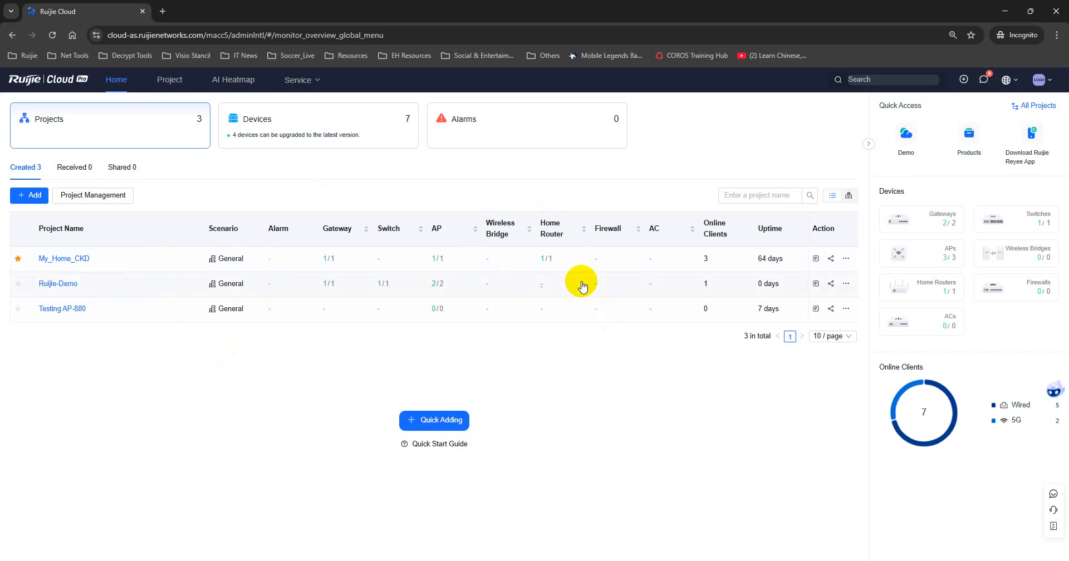
left_click(58, 284)
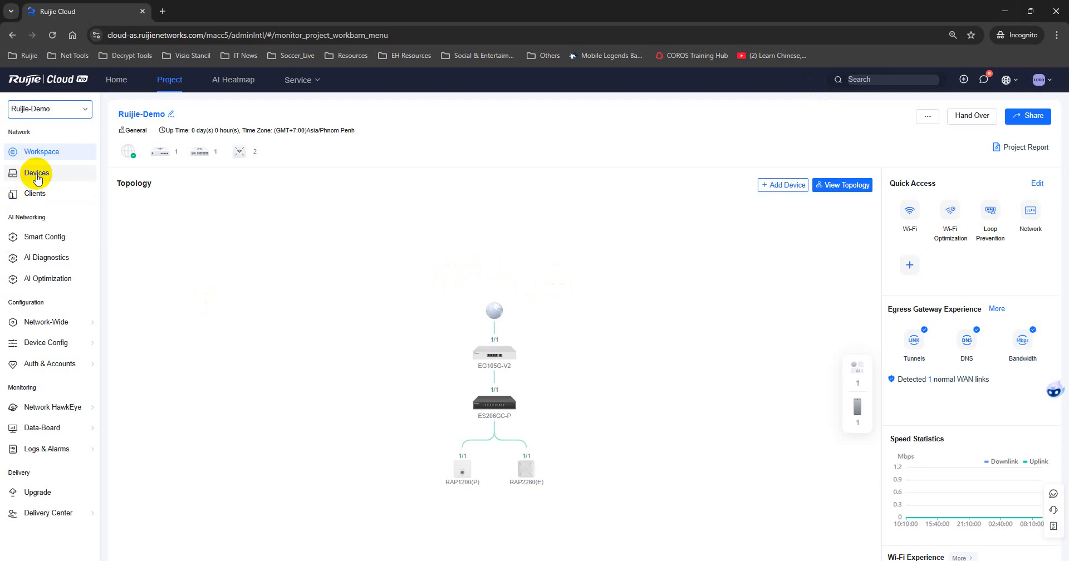
left_click(37, 174)
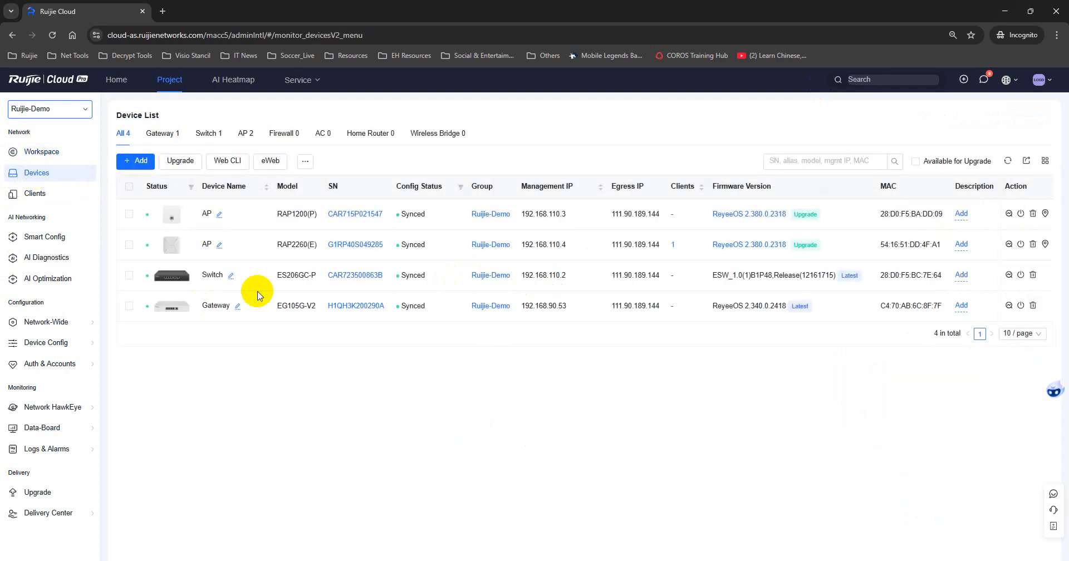
left_click(342, 306)
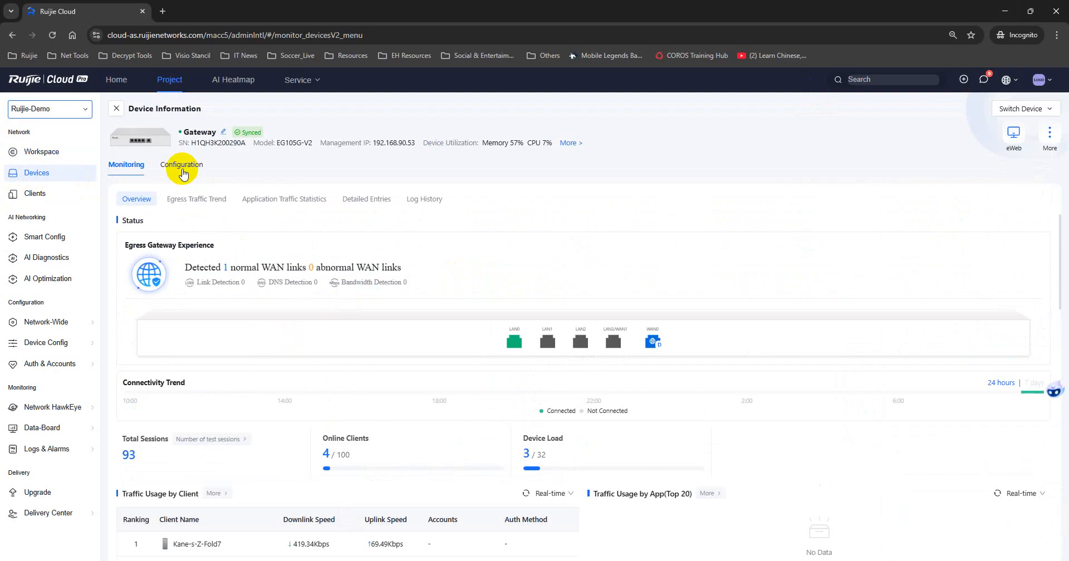
left_click(182, 164)
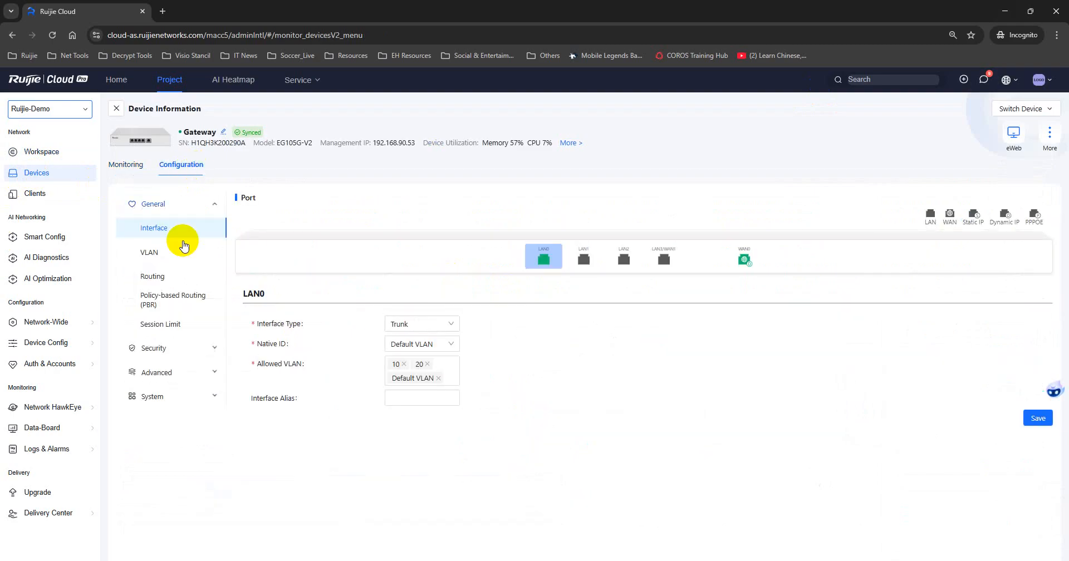
left_click(149, 254)
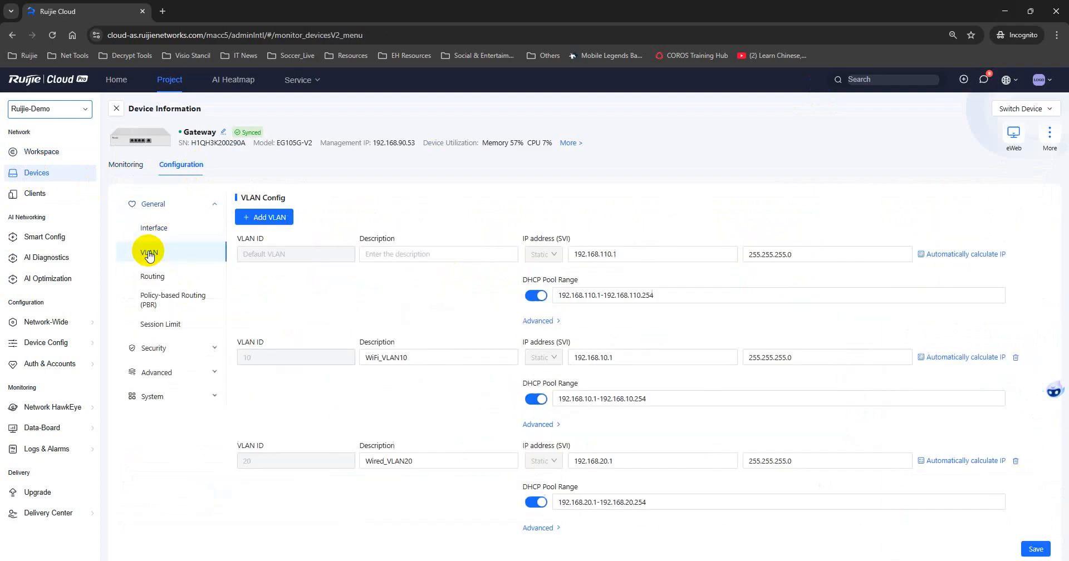
left_click(395, 359)
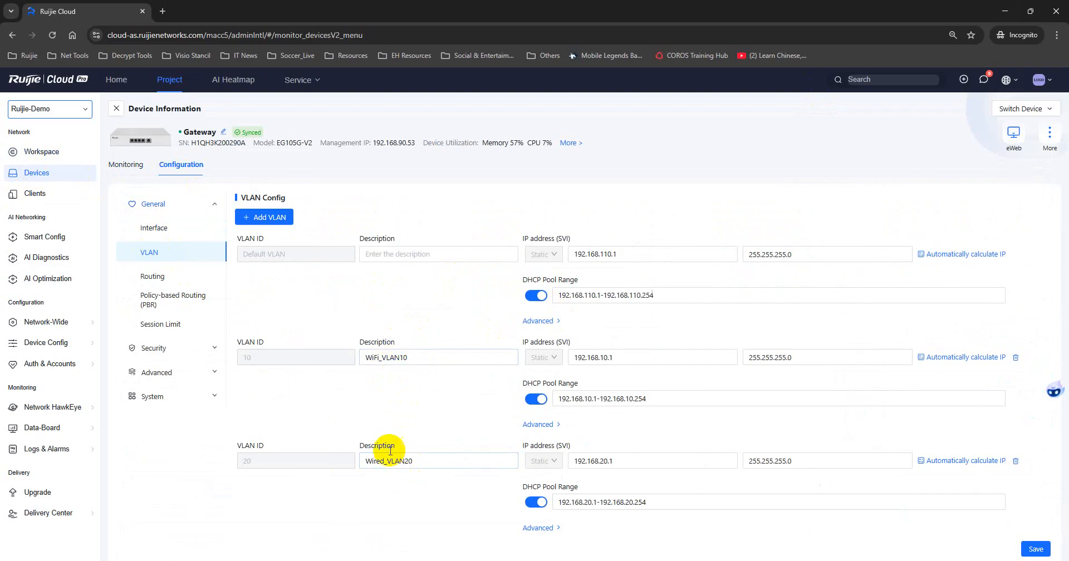
scroll(436, 404, "down", 1)
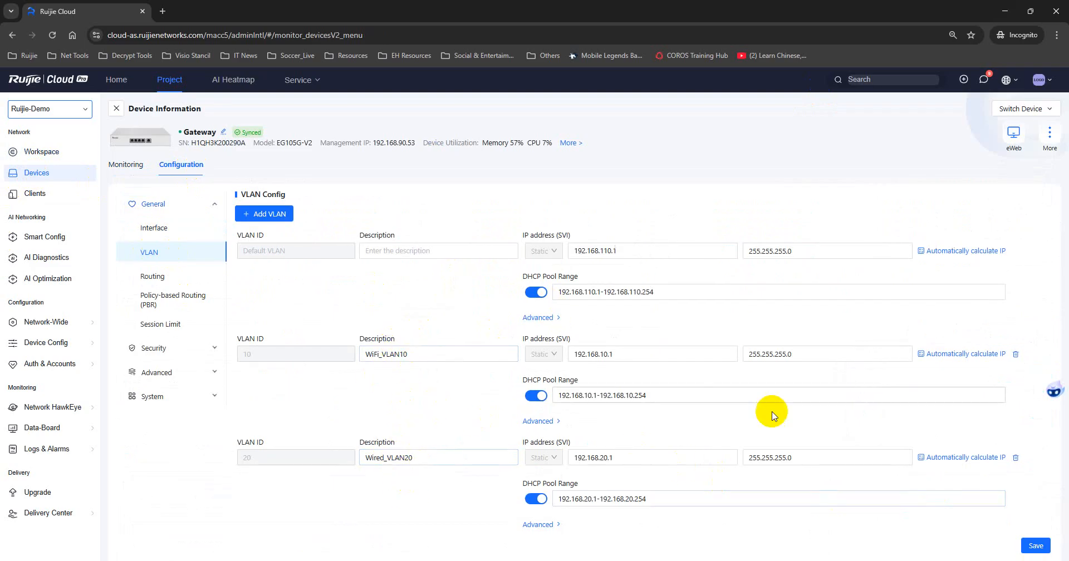
scroll(306, 334, "up", 1)
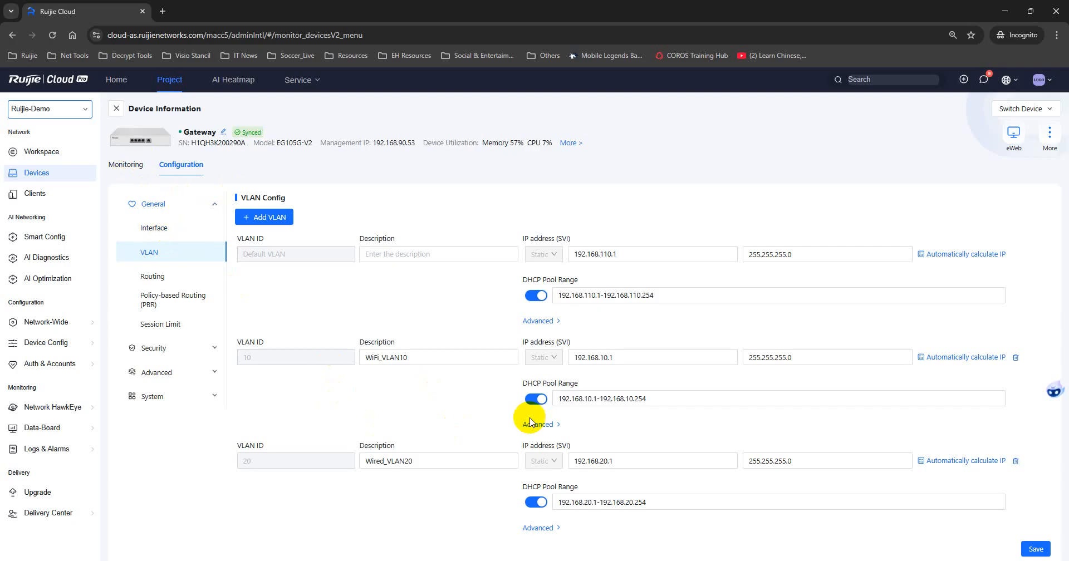
left_click(120, 166)
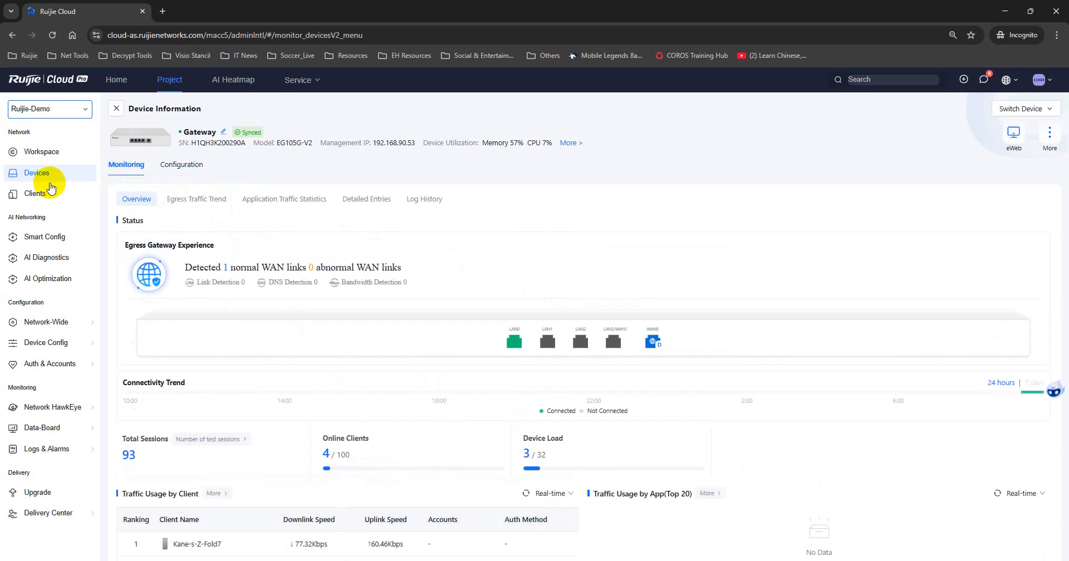
left_click(51, 156)
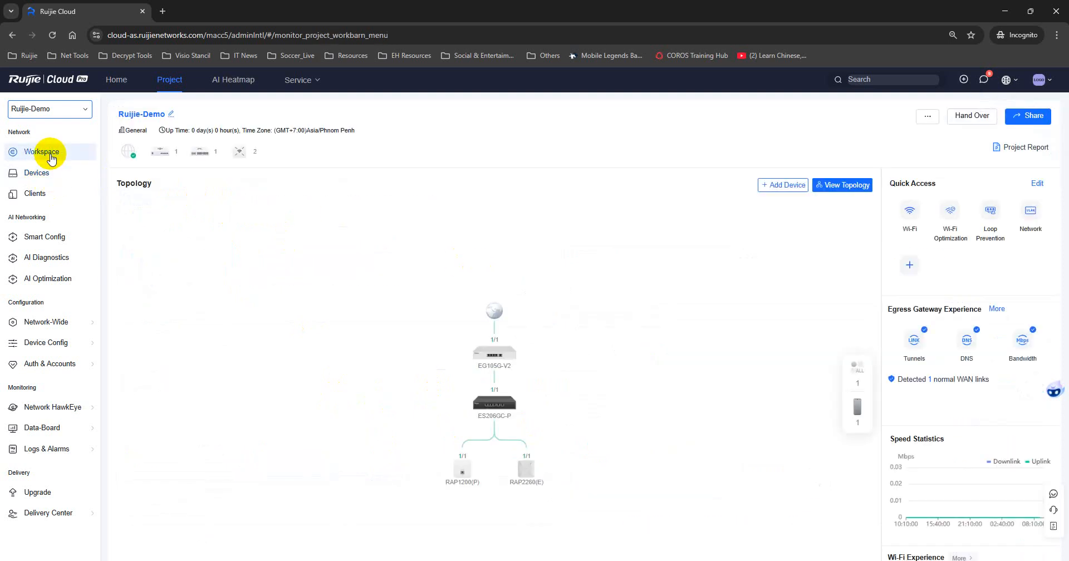
Open Network-Wide Network planning and step through its introductory guide.
mouse_move(75, 330)
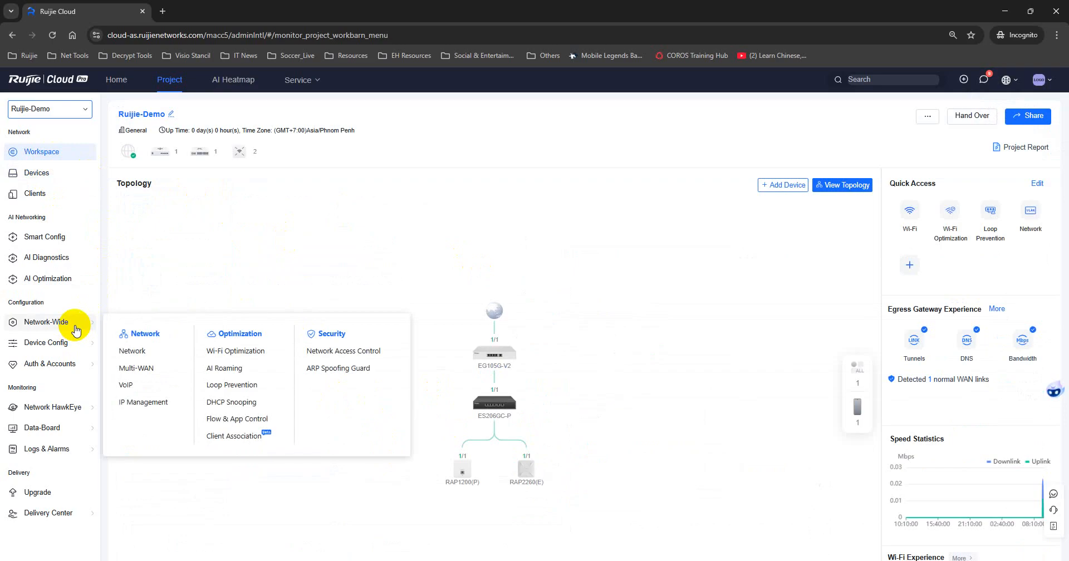
left_click(145, 351)
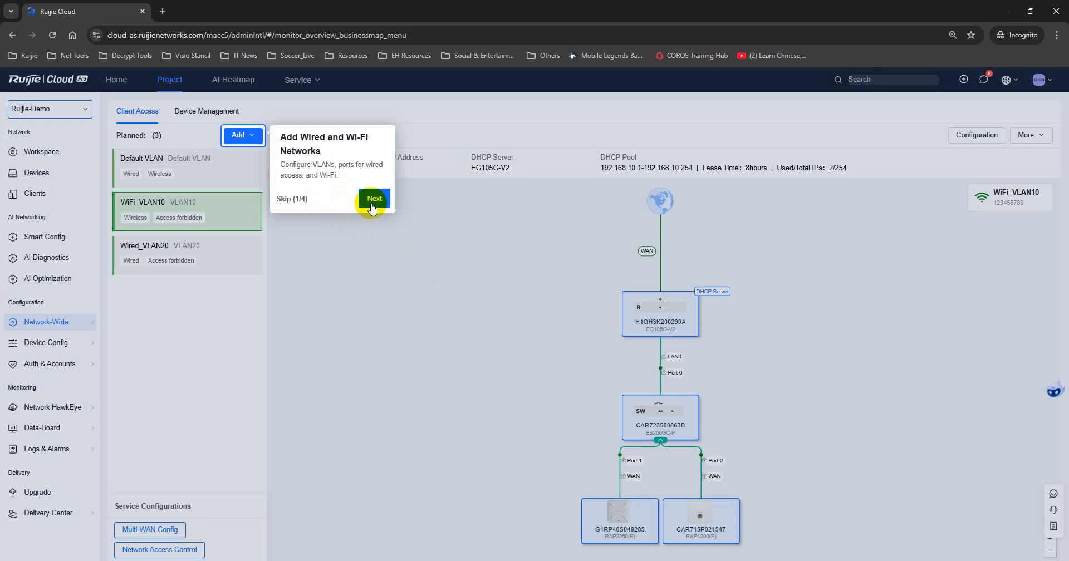
left_click(372, 199)
left_click(248, 475)
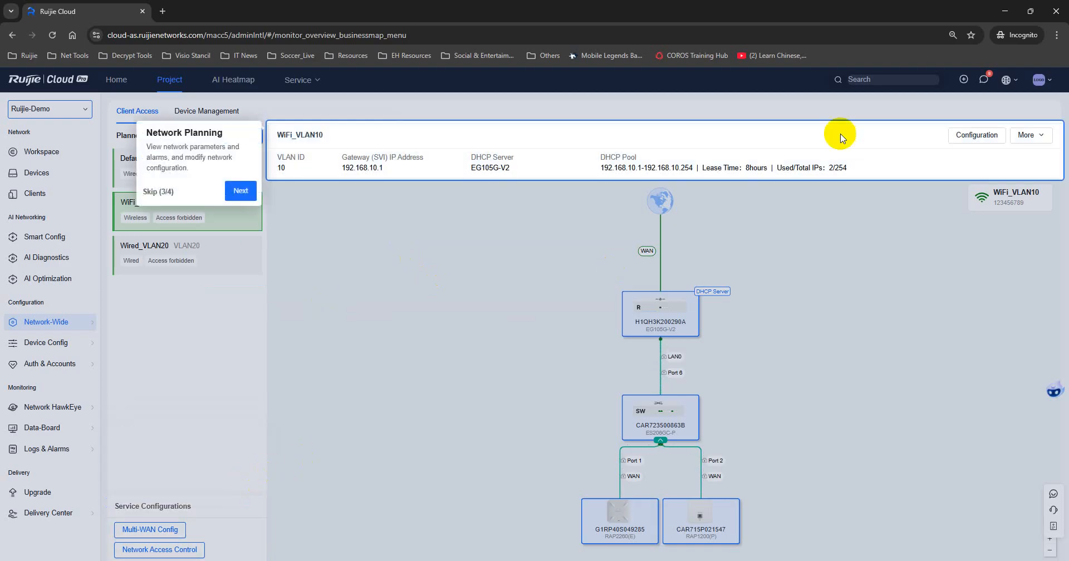
left_click(240, 192)
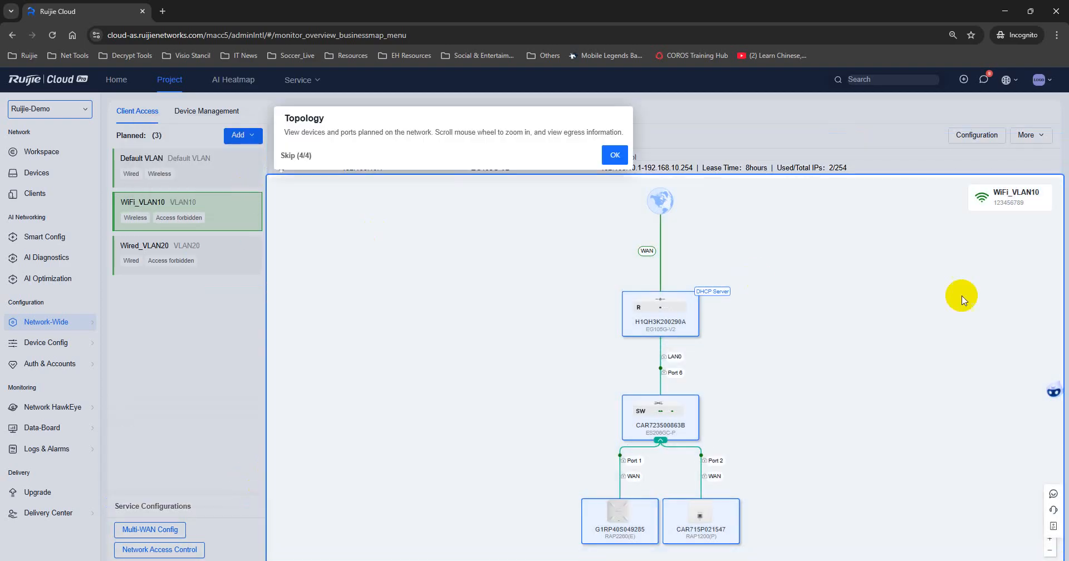
left_click(615, 156)
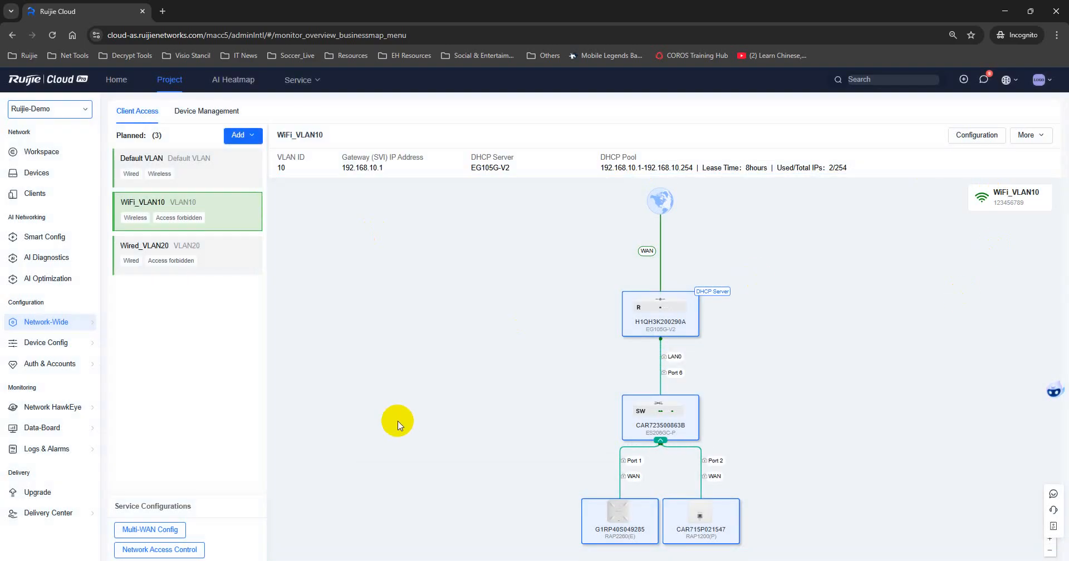
Inspect the Wired_VLAN20, WiFi_VLAN10 and Default VLAN cards.
left_click(211, 259)
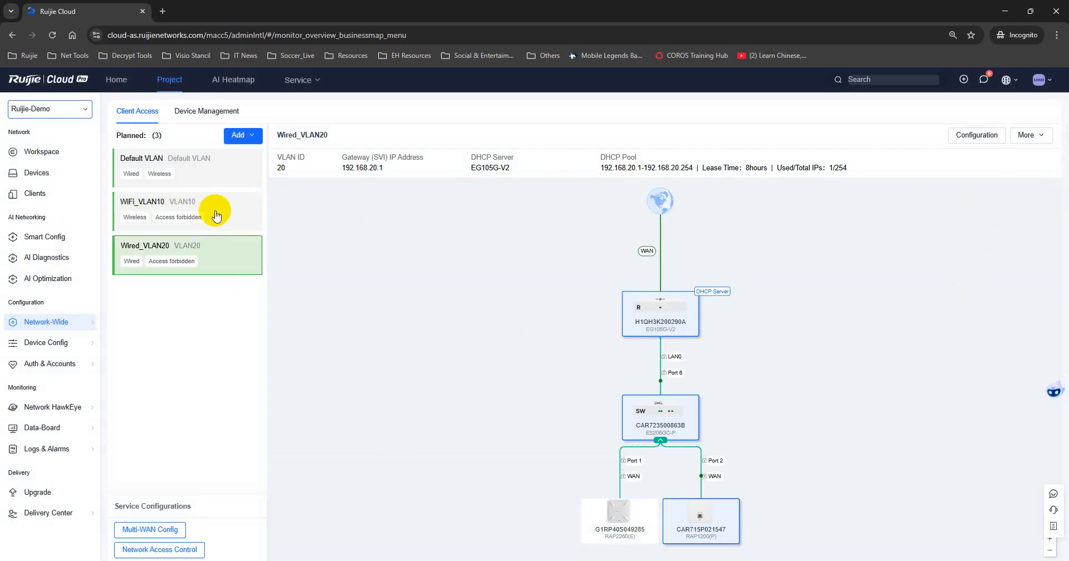
left_click(216, 216)
left_click(210, 170)
Add a Wi-Fi network with SSID Guest_WiFi and wireless security disabled, then continue.
left_click(215, 219)
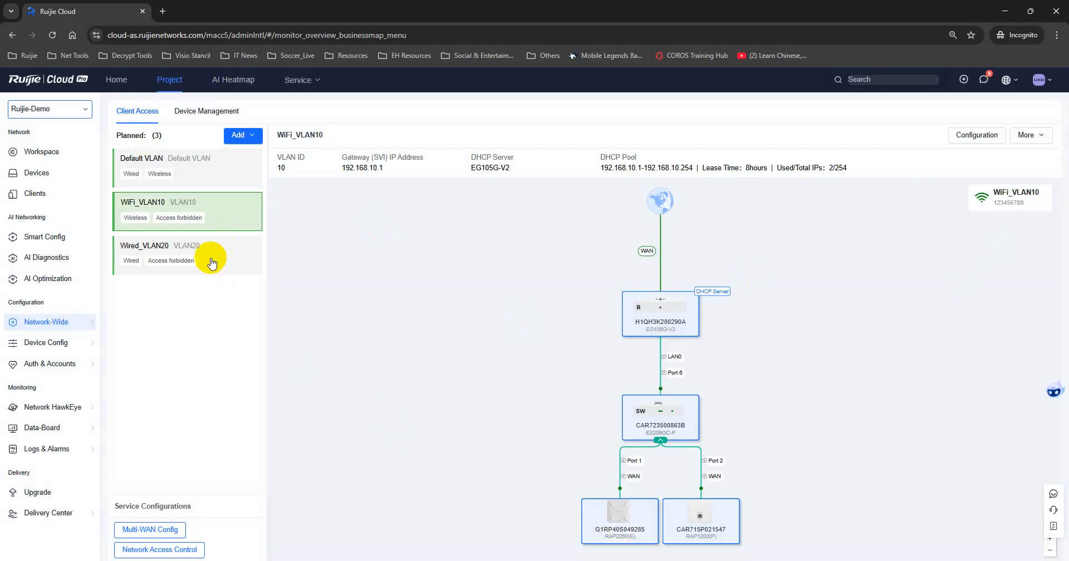
left_click(211, 259)
left_click(253, 139)
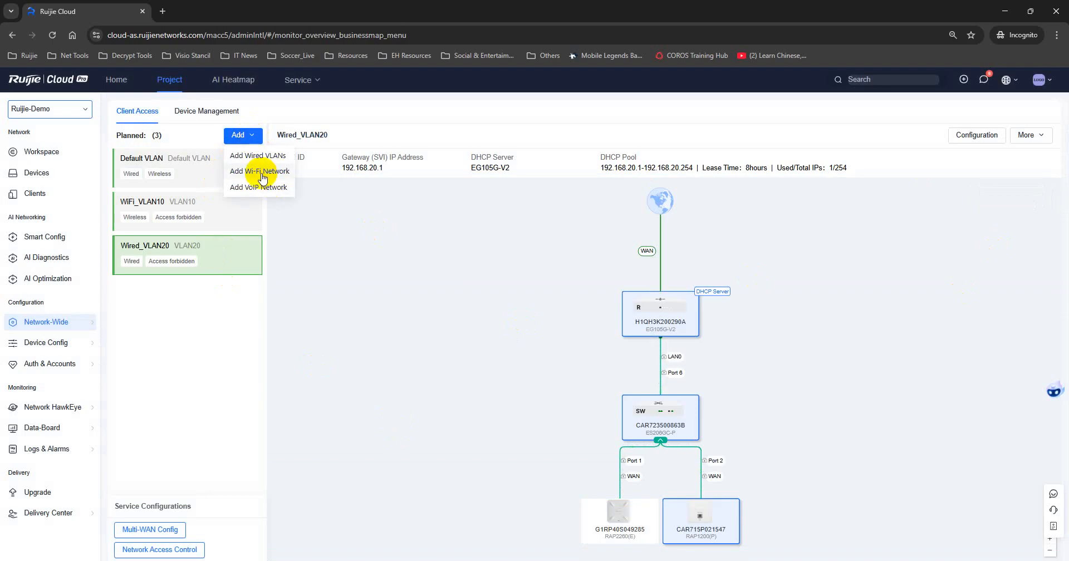
left_click(263, 176)
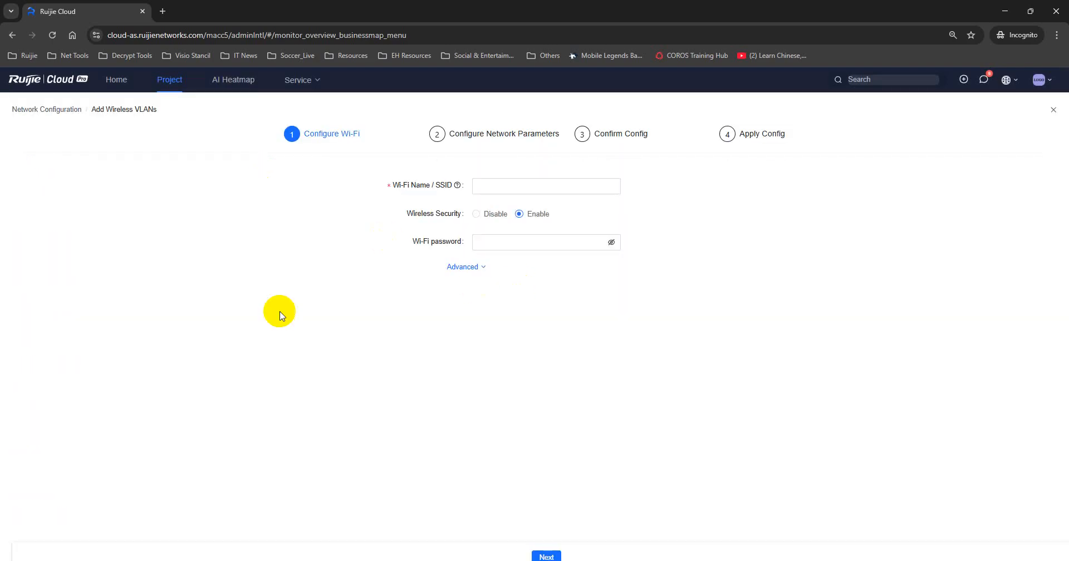
left_click(515, 187)
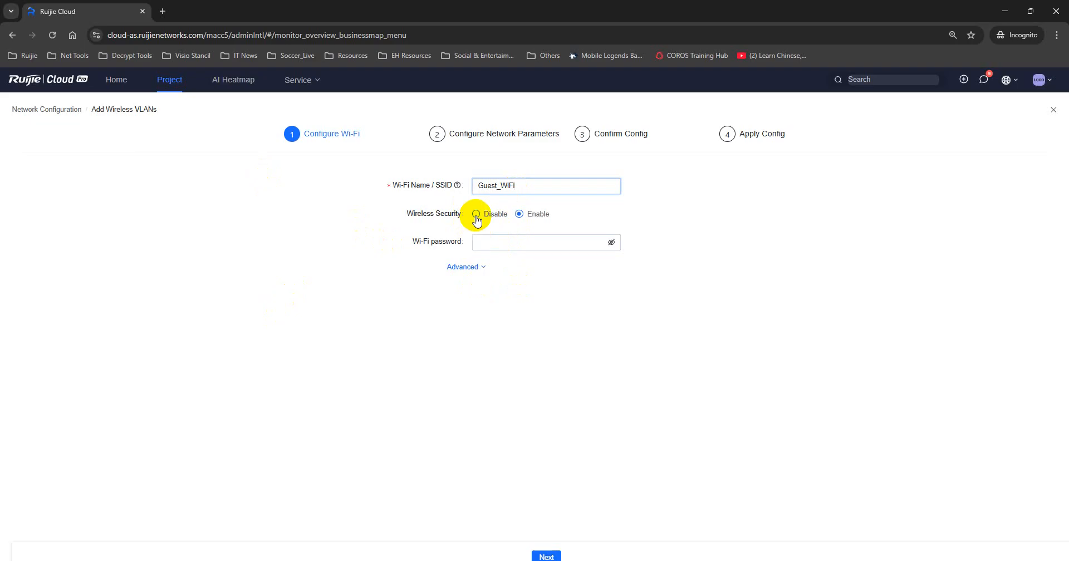
left_click(476, 215)
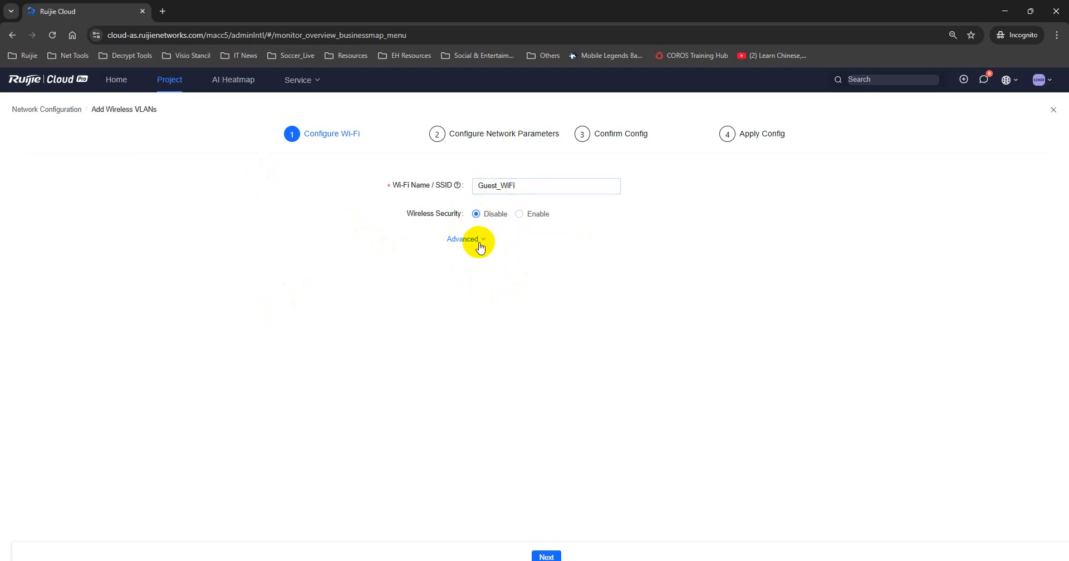
left_click(546, 556)
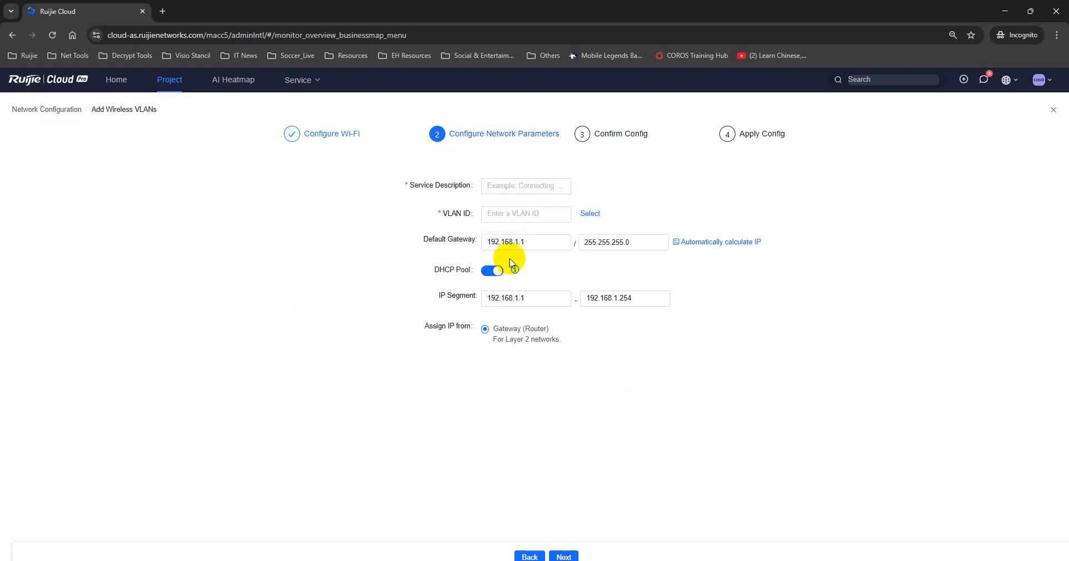
Set service description VLAN_Guest, VLAN ID 50, gateway 192.168.50.1 with mask 255.255.255.0.
left_click(543, 183)
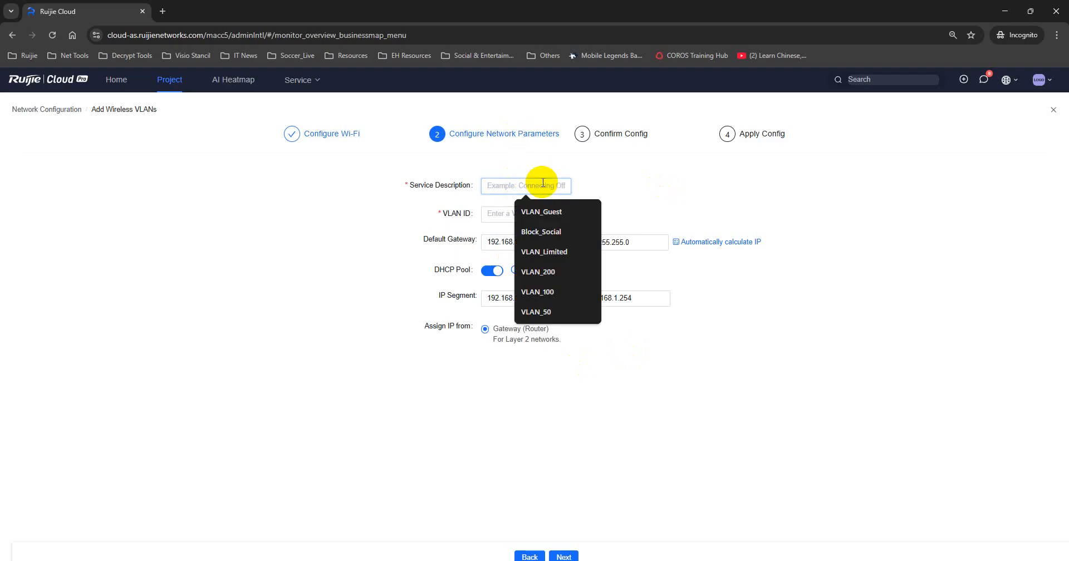
left_click(544, 212)
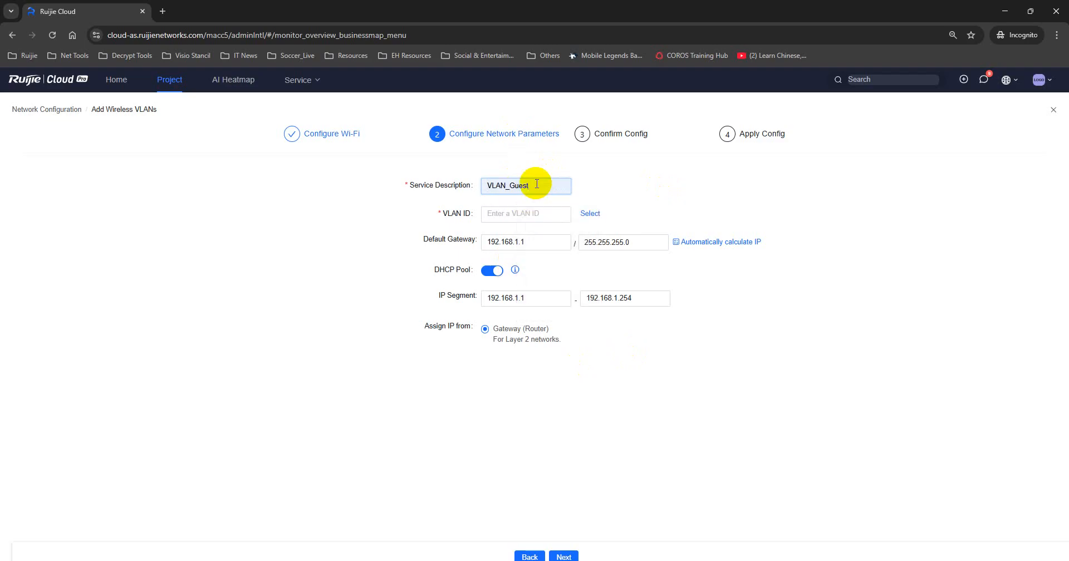
left_click(513, 213)
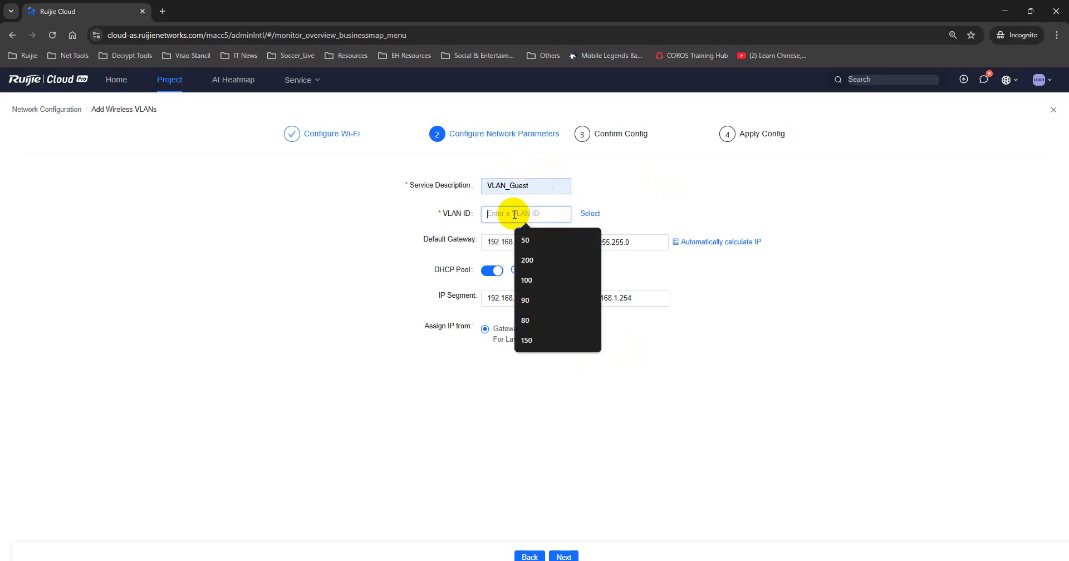
left_click(539, 243)
left_click(652, 240)
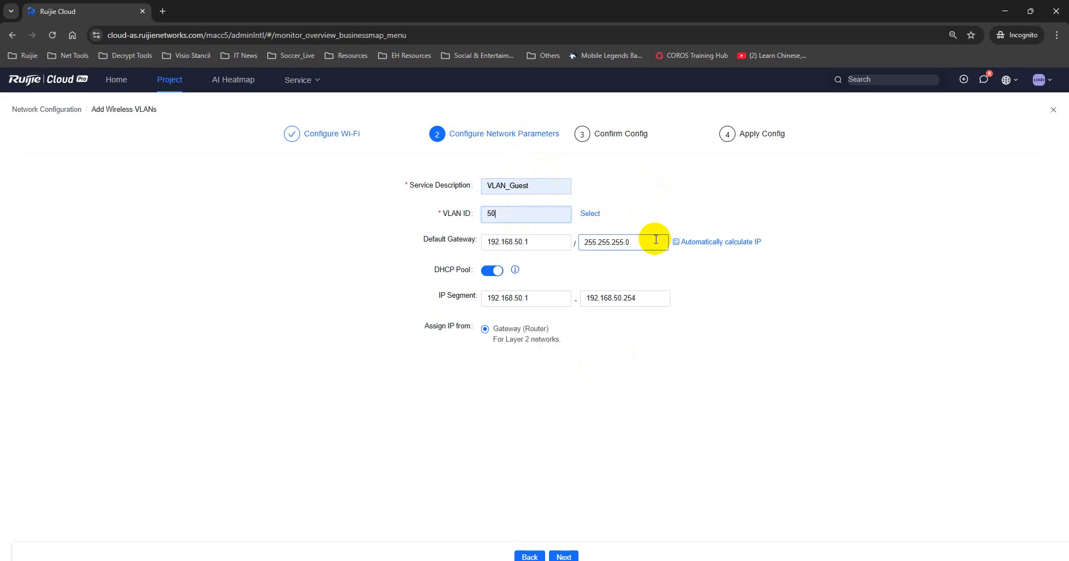
left_click(758, 289)
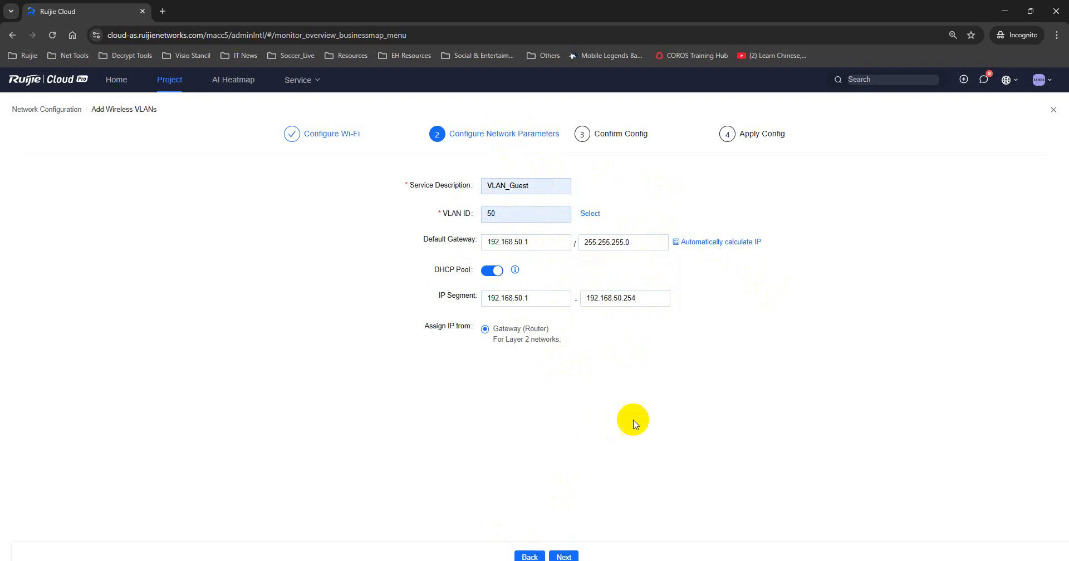
left_click(563, 556)
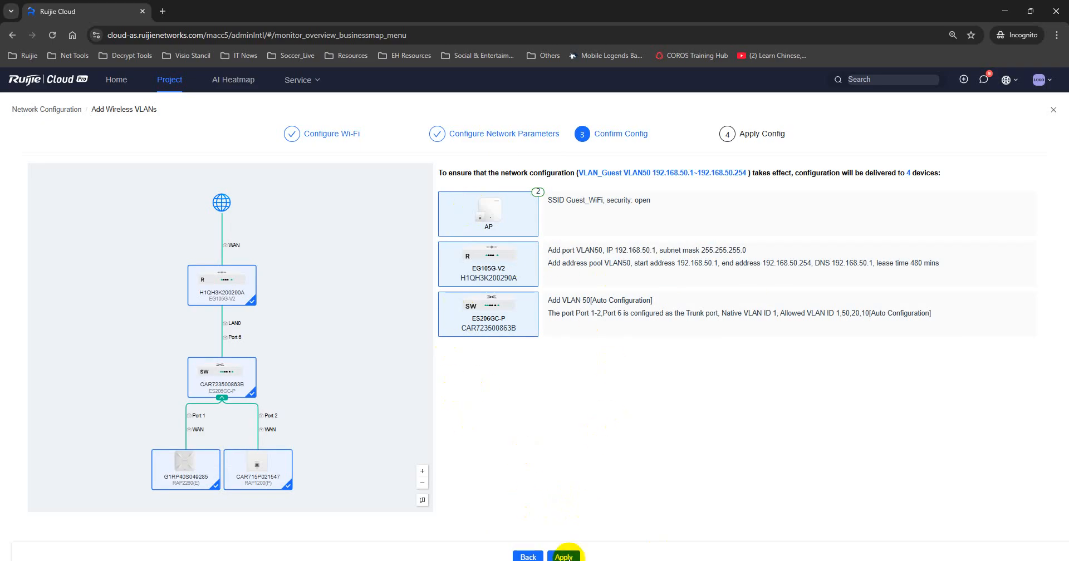
Apply the VLAN_Guest configuration and watch the Device Config log until it succeeds.
left_click(563, 557)
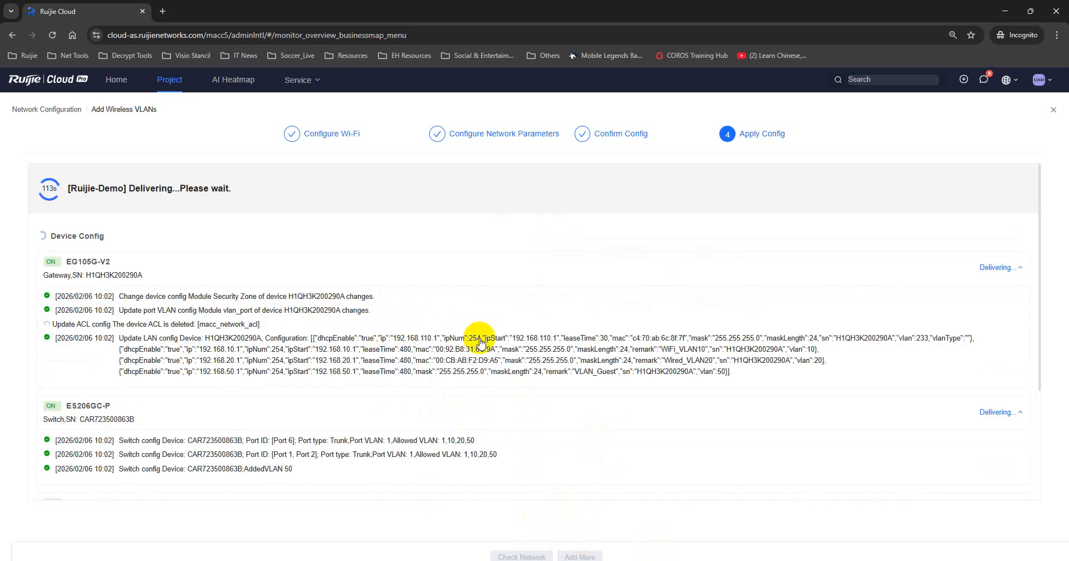
scroll(480, 340, "down", 5)
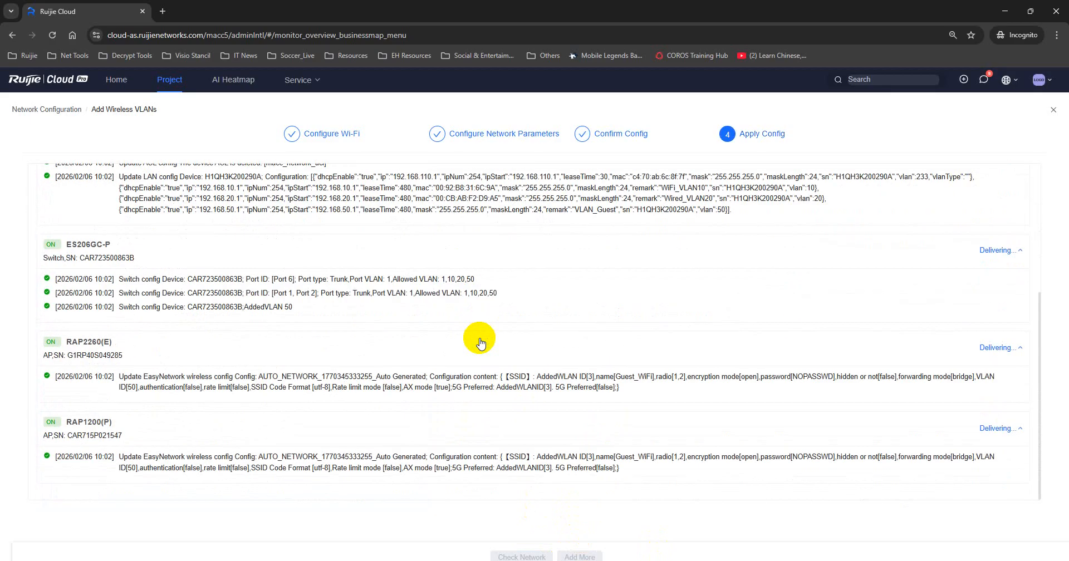
scroll(479, 339, "up", 5)
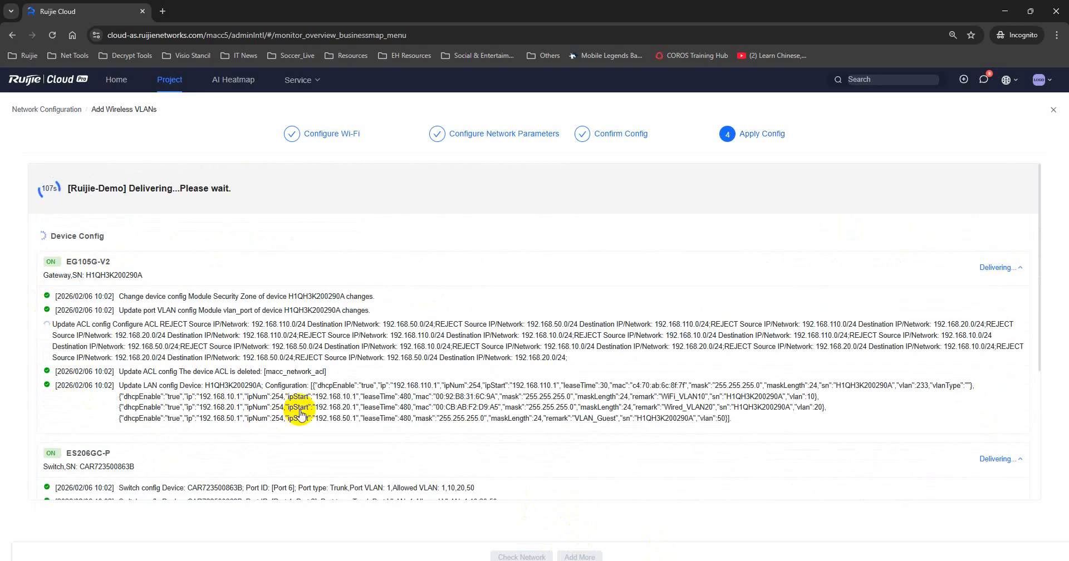
scroll(295, 413, "down", 3)
scroll(300, 412, "up", 3)
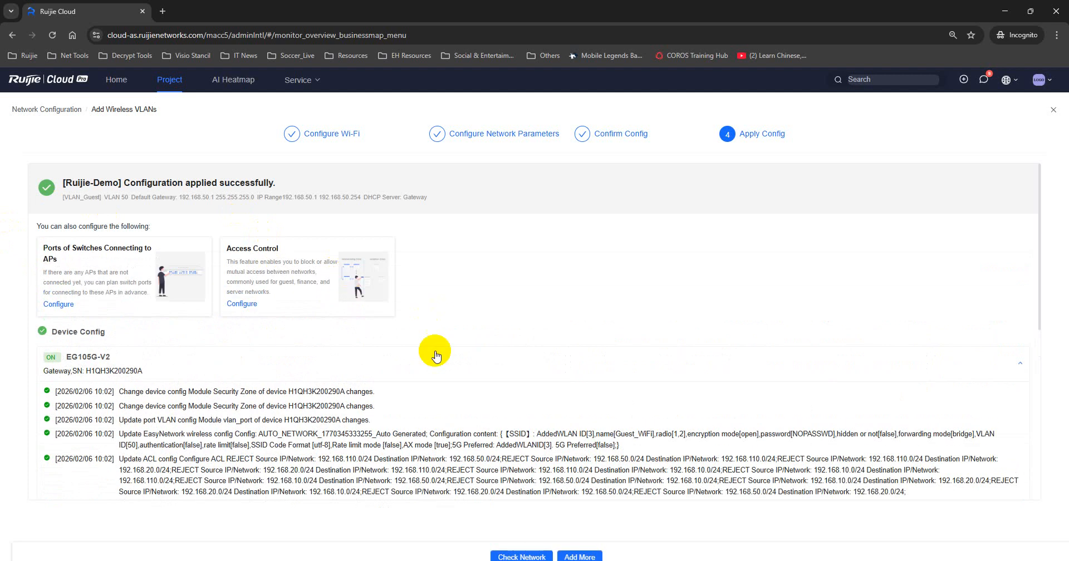
Go from Check Network to the Device Config Wi-Fi networks list.
left_click(521, 556)
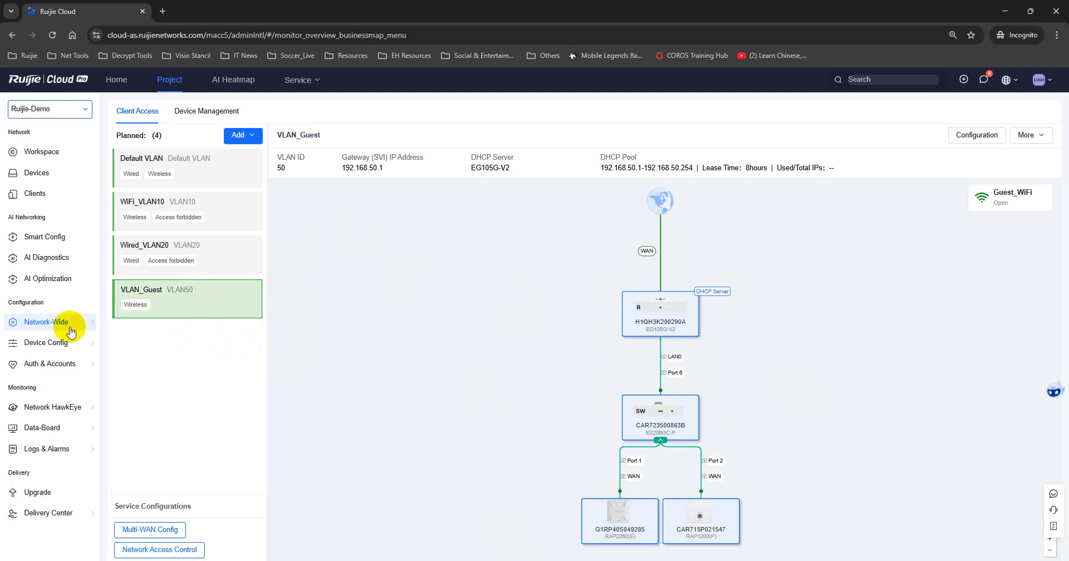
mouse_move(51, 323)
mouse_move(50, 342)
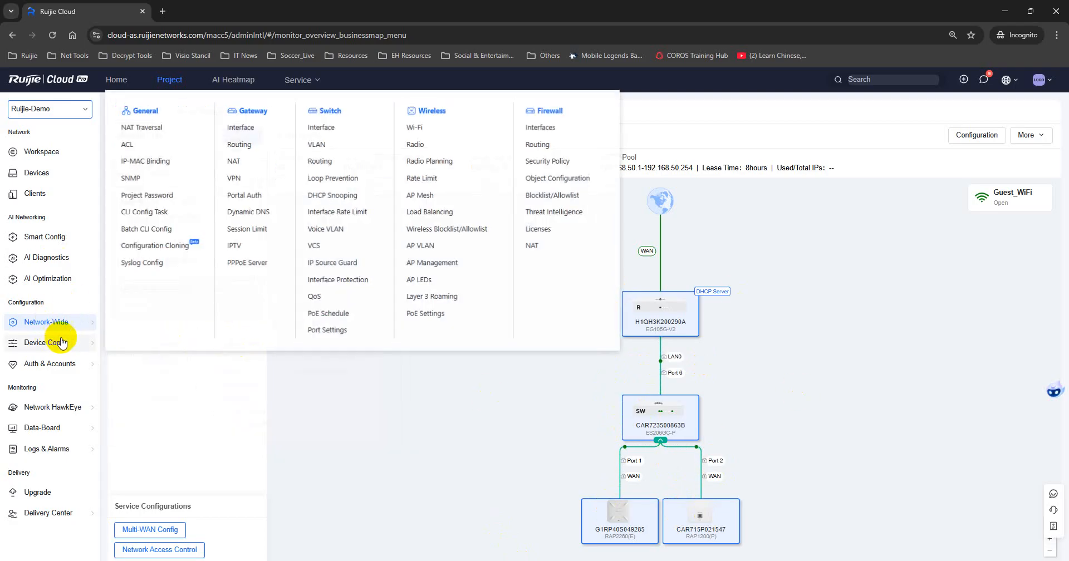
left_click(435, 127)
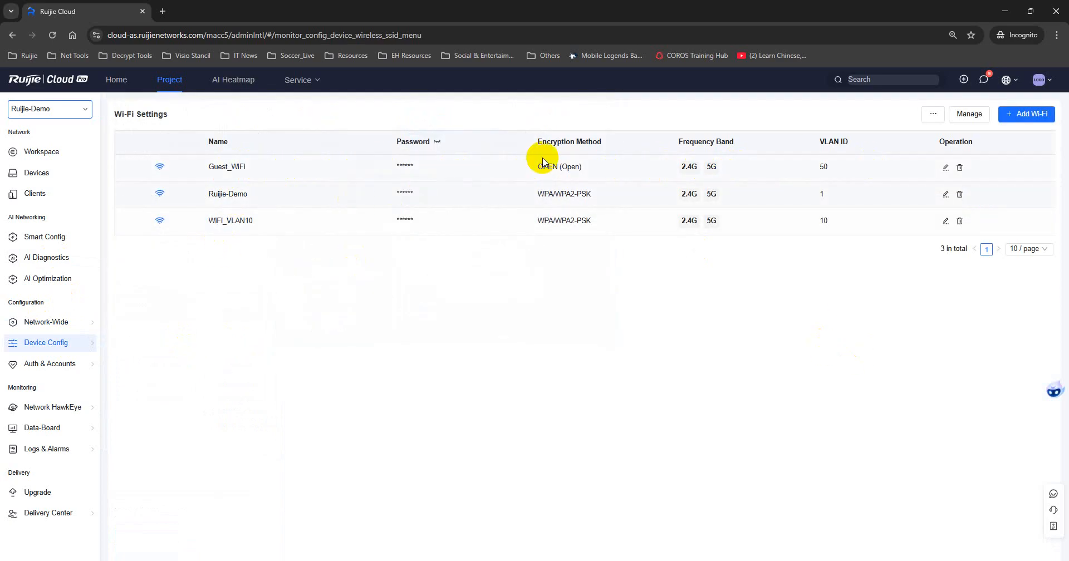
Review Guest_WiFi's settings (open, both bands, VLAN 50) and return to the list.
left_click(946, 168)
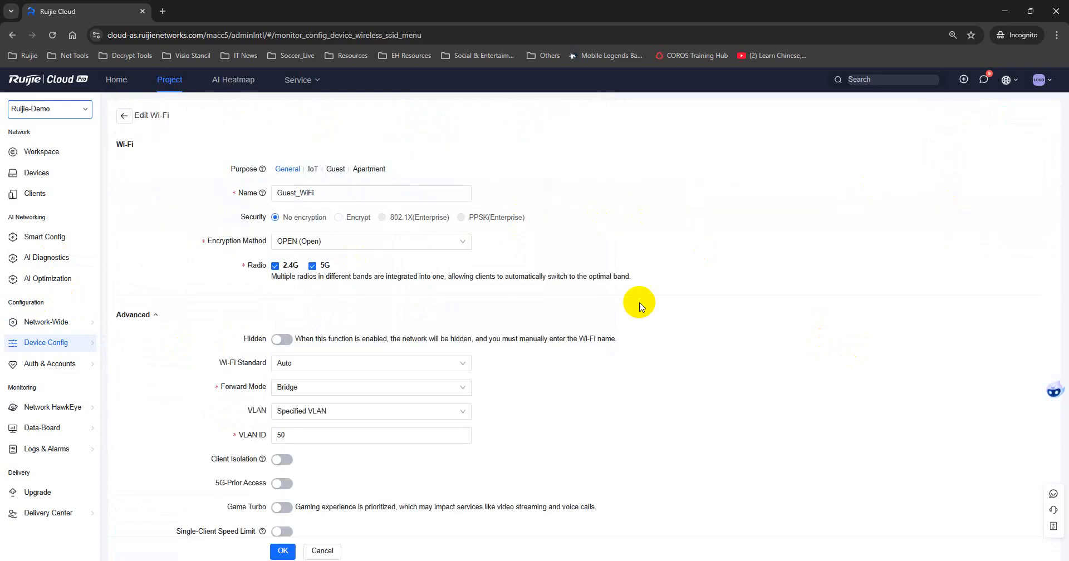
scroll(417, 401, "down", 2)
scroll(415, 414, "up", 1)
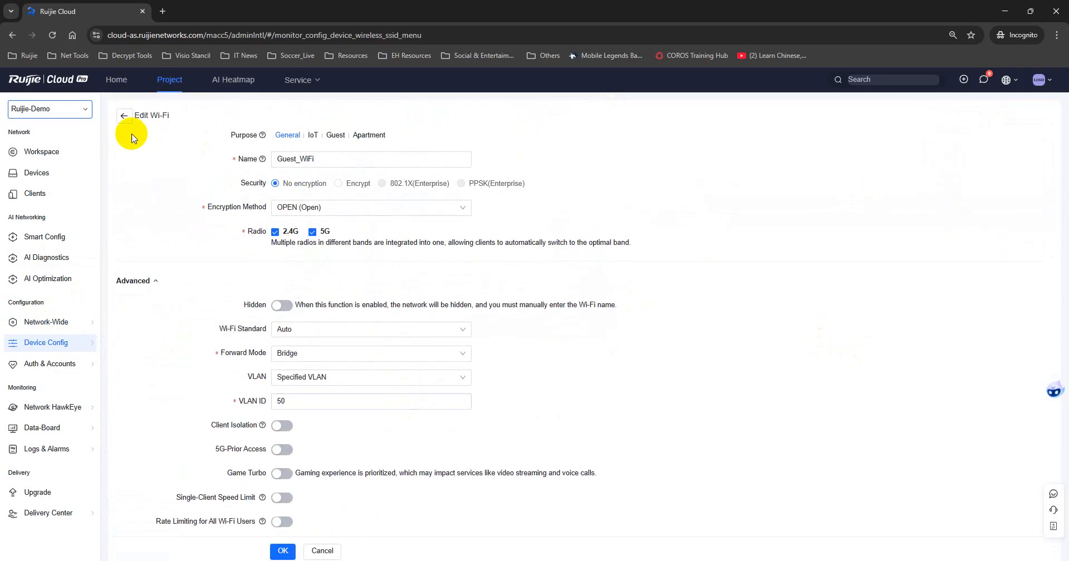
left_click(125, 116)
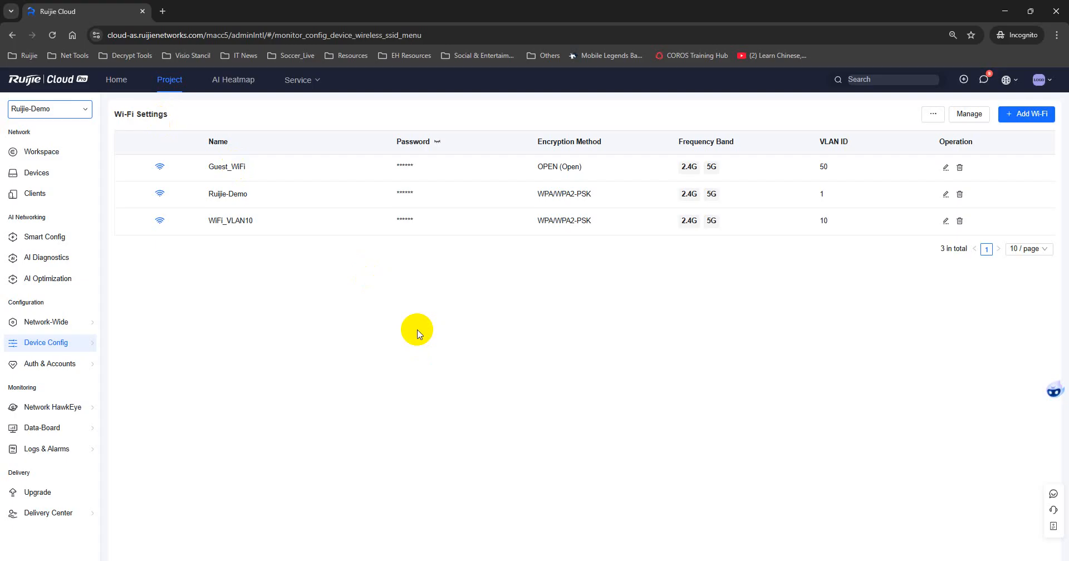
mouse_move(81, 327)
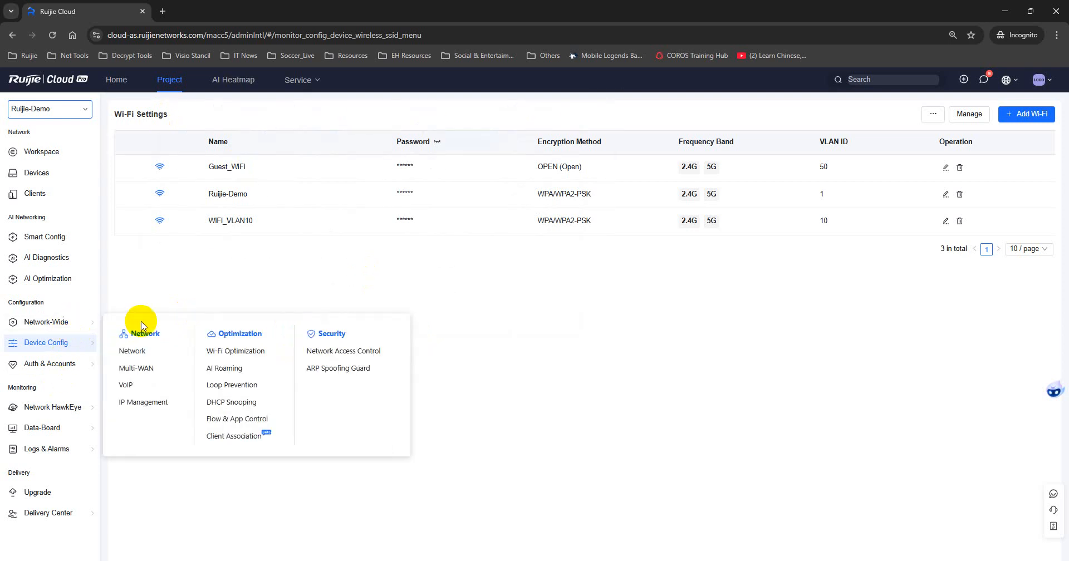
Drag VLAN_Guest into the Network Access Control Isolated Area and save.
left_click(360, 352)
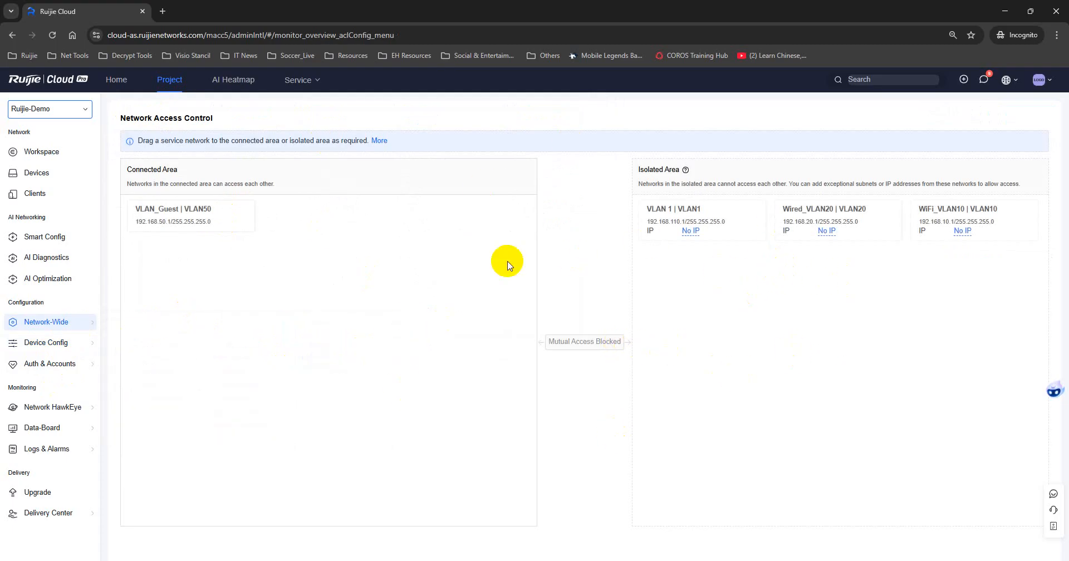
left_click_drag(187, 220, 780, 293)
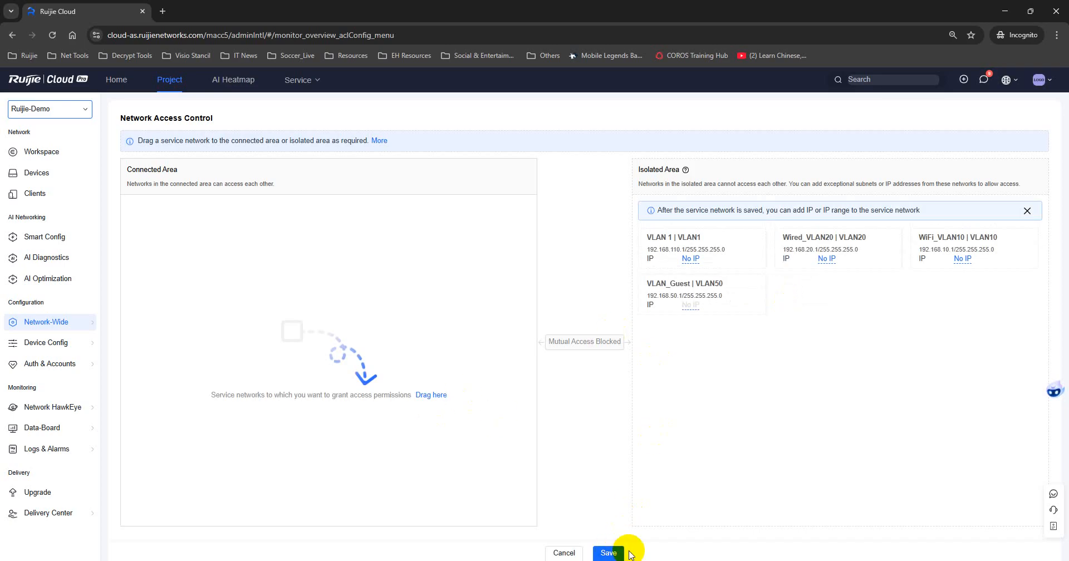
left_click(609, 554)
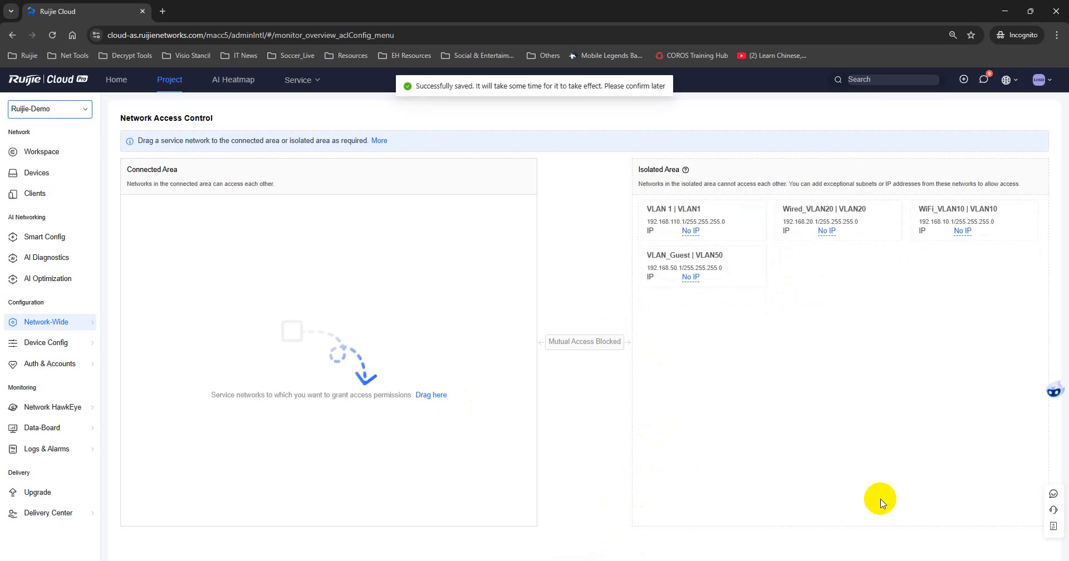
left_click(946, 560)
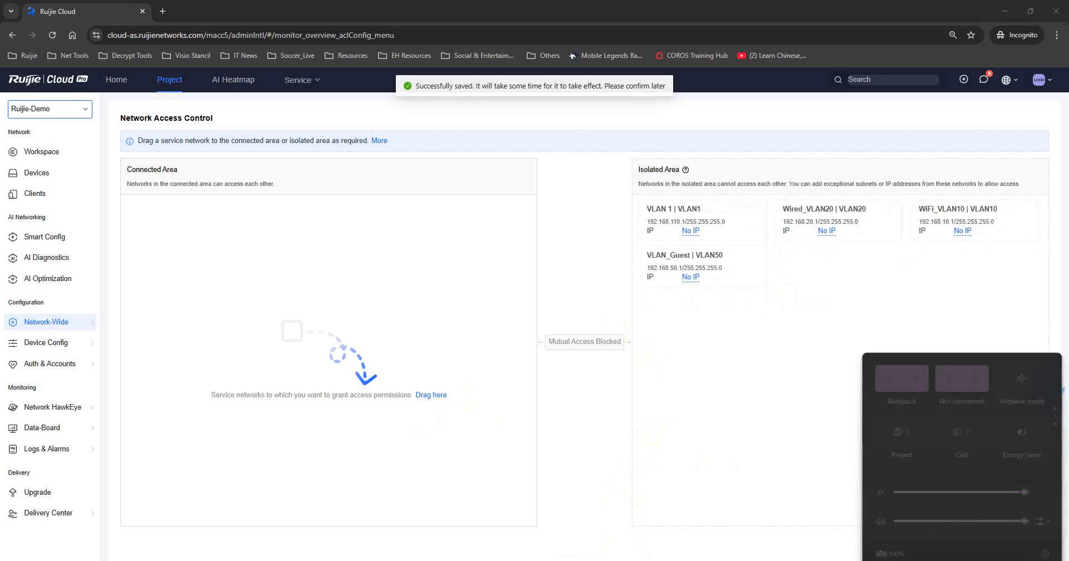
Check that Guest_WiFi appears in the nearby Wi-Fi list, then view Ruijie Cloud's four synced devices.
left_click(913, 381)
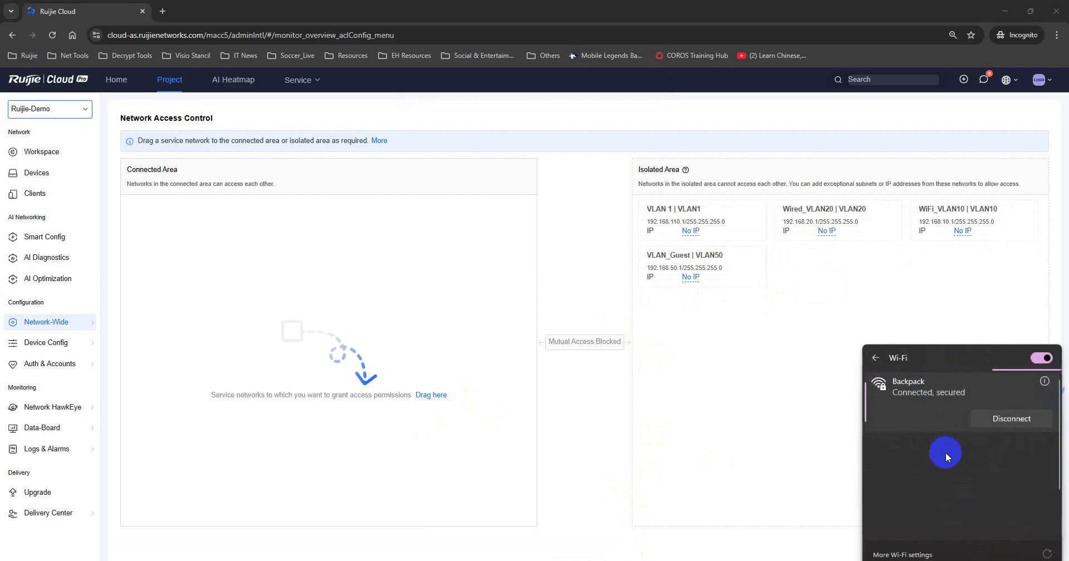
scroll(950, 453, "down", 1)
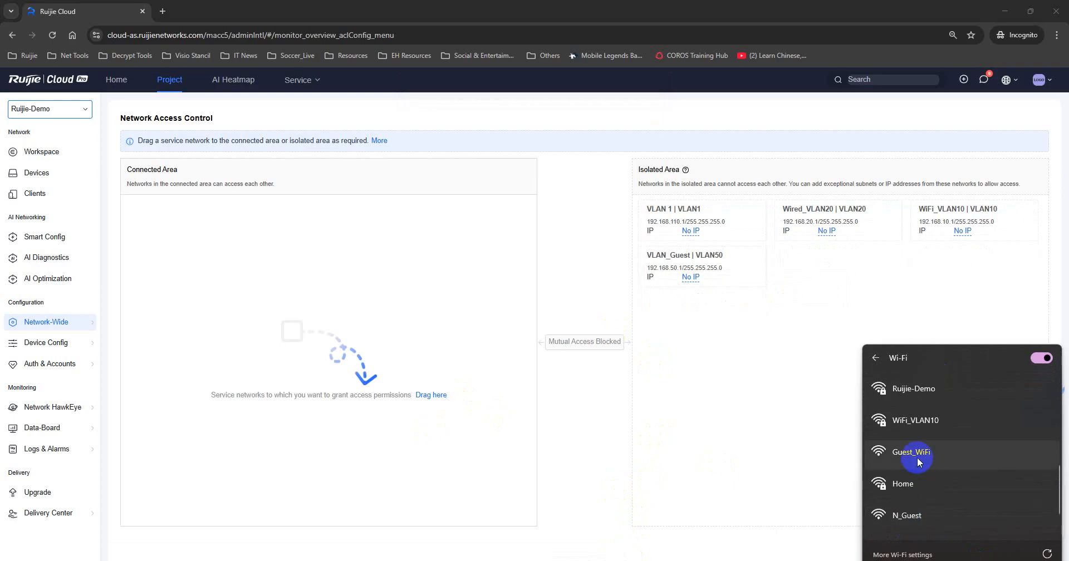
left_click(596, 384)
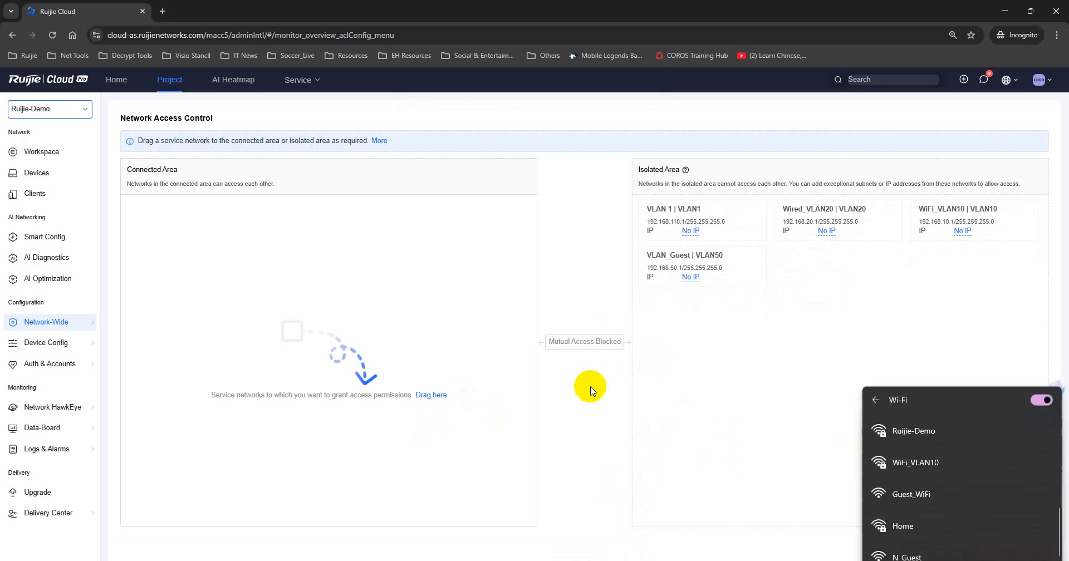
left_click(39, 174)
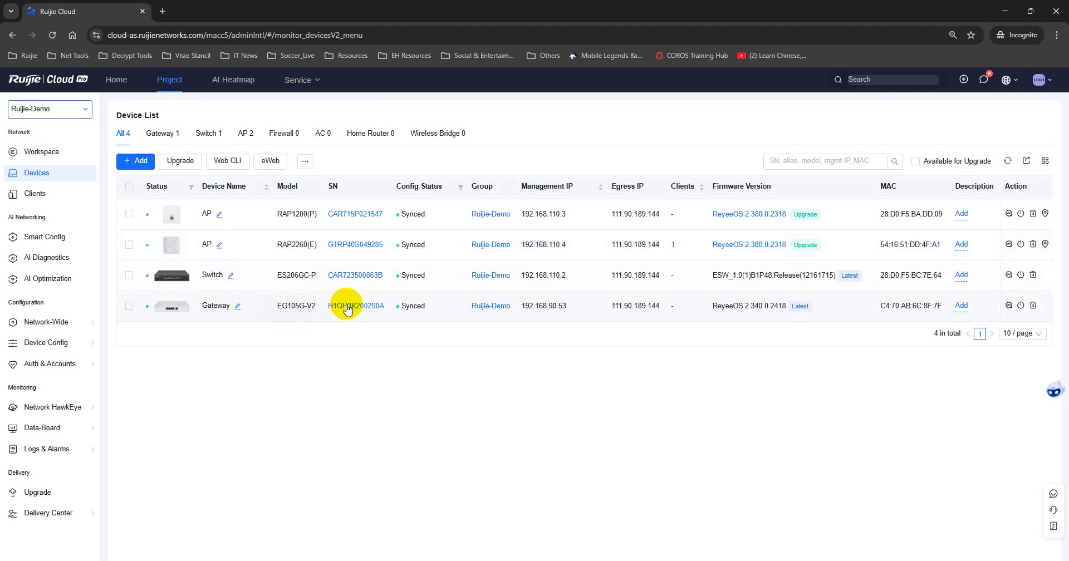
Review the EG105G-V2 gateway's VLANs, including VLAN_Guest at 192.168.50.1, then return to Workspace.
left_click(347, 308)
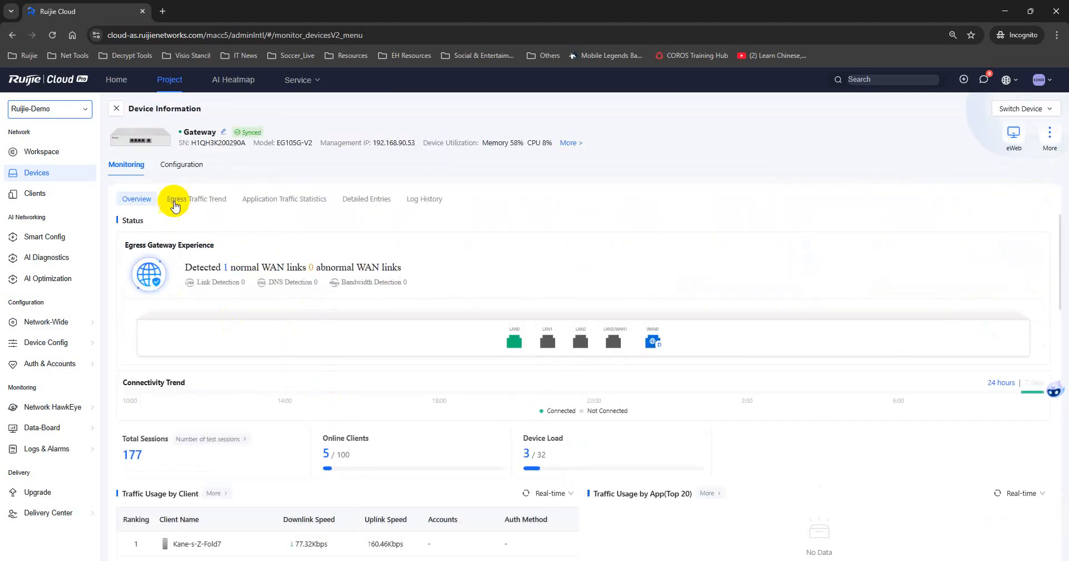
left_click(180, 165)
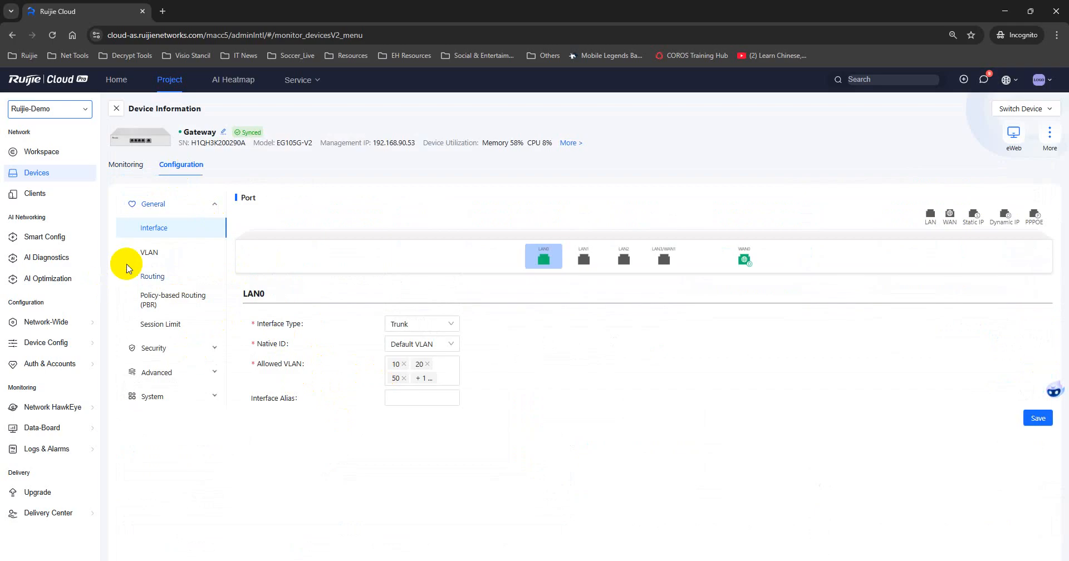
left_click(156, 254)
scroll(412, 341, "down", 3)
left_click(377, 460)
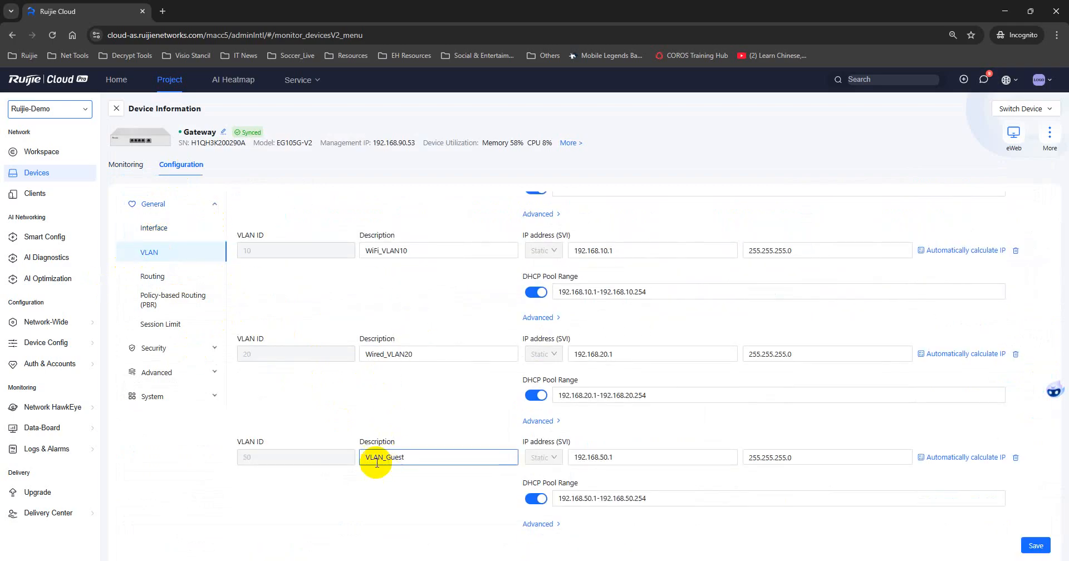
scroll(436, 436, "up", 2)
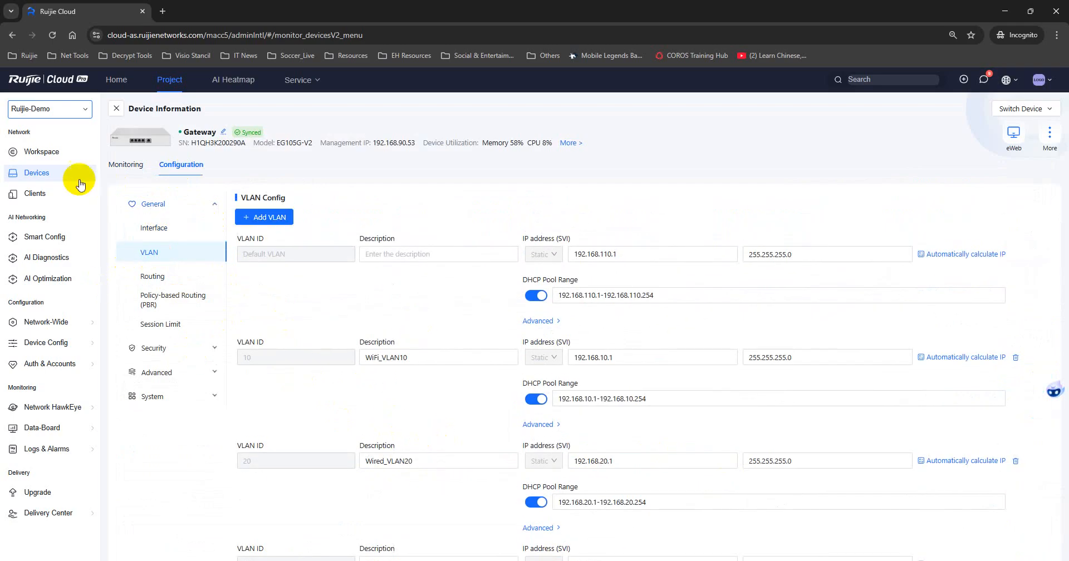
left_click(51, 154)
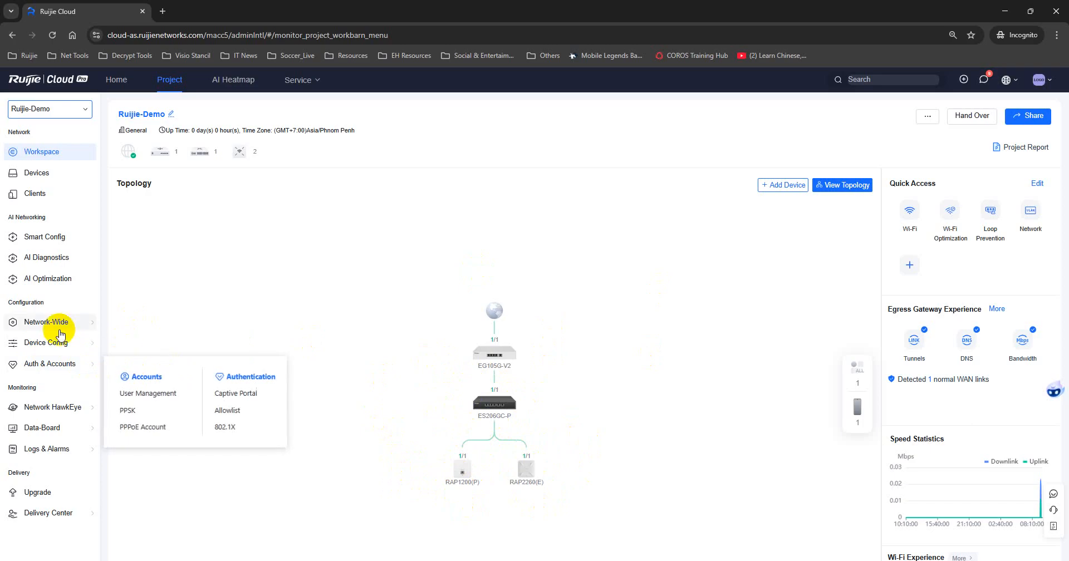
mouse_move(58, 330)
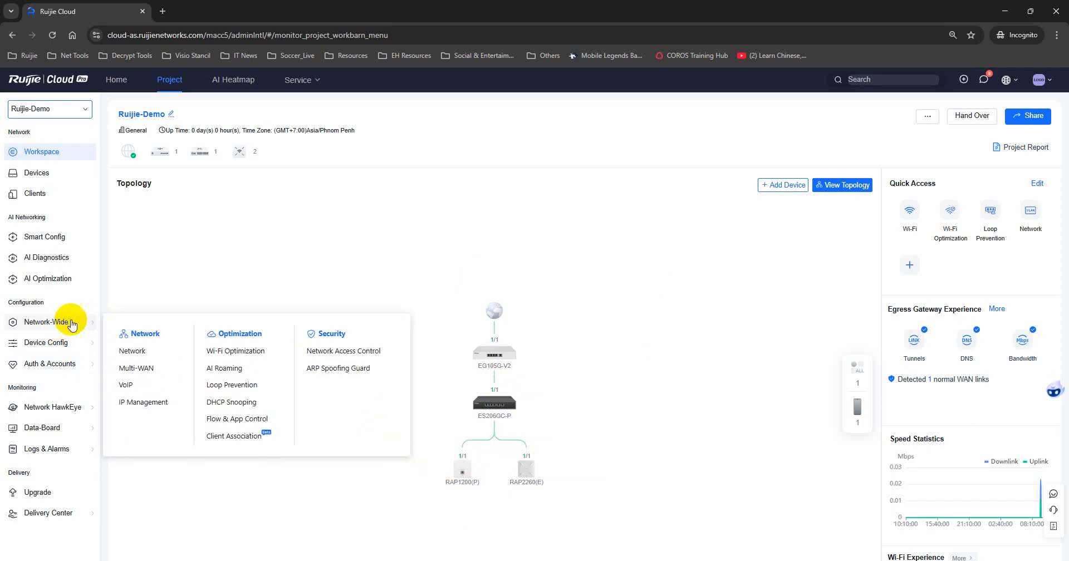
In IP Management, add 254-address ranges for VLAN 1, VLAN_Guest, Wired_VLAN20 and WiFi_VLAN10.
left_click(163, 407)
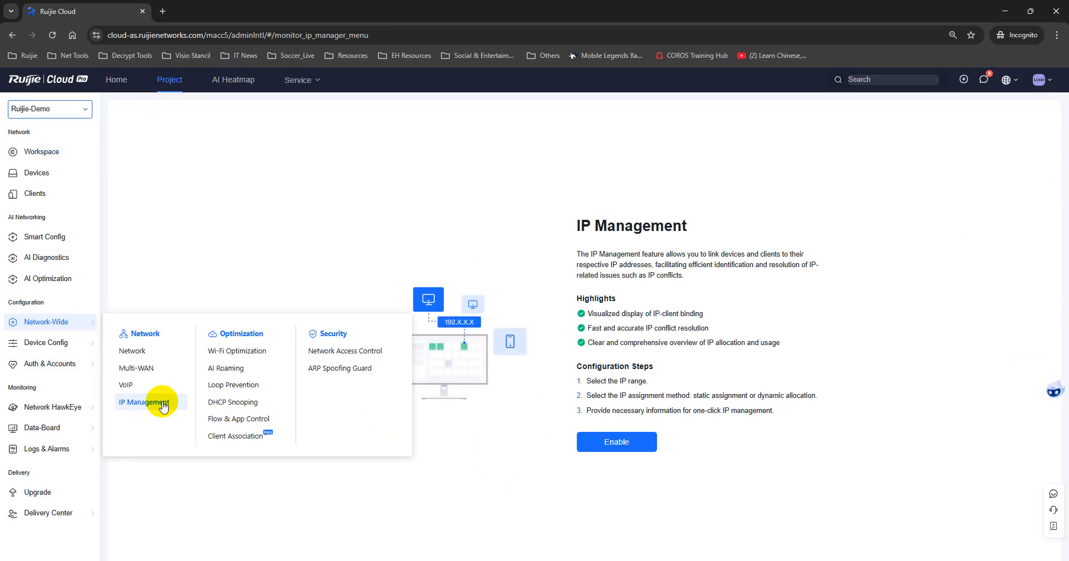
left_click(614, 442)
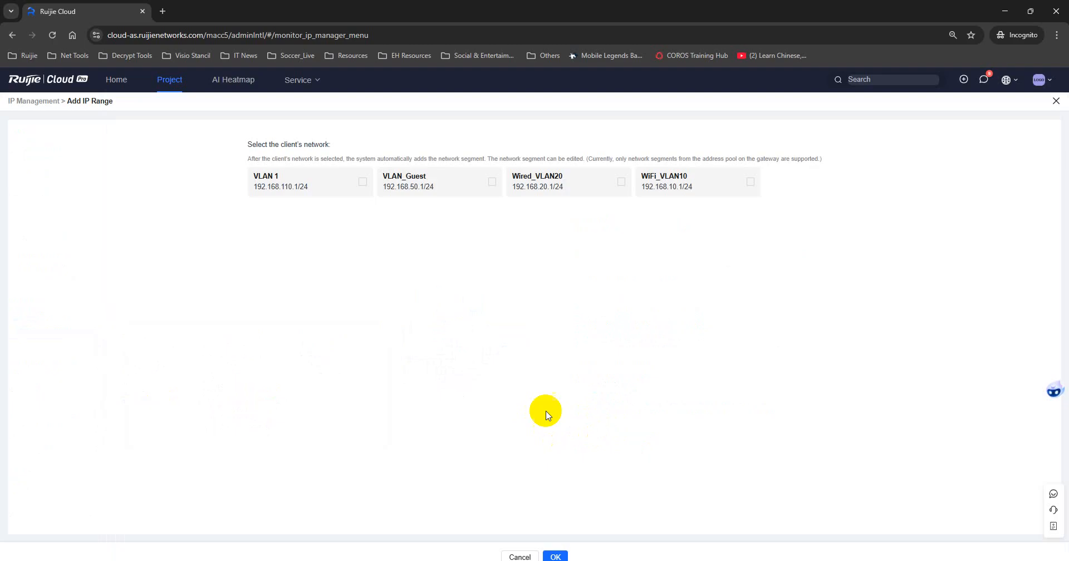
left_click(492, 182)
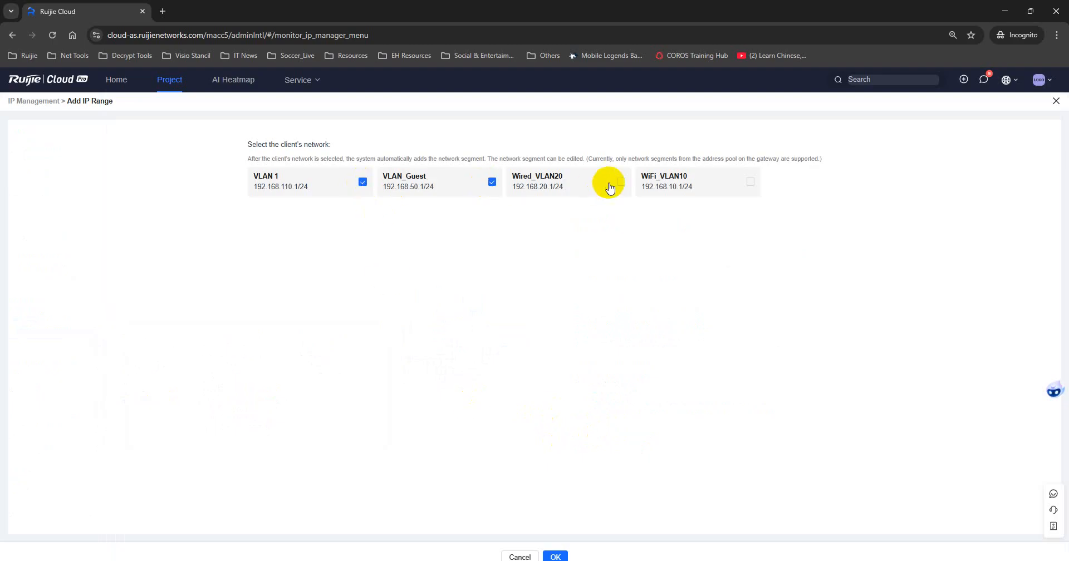
left_click(750, 181)
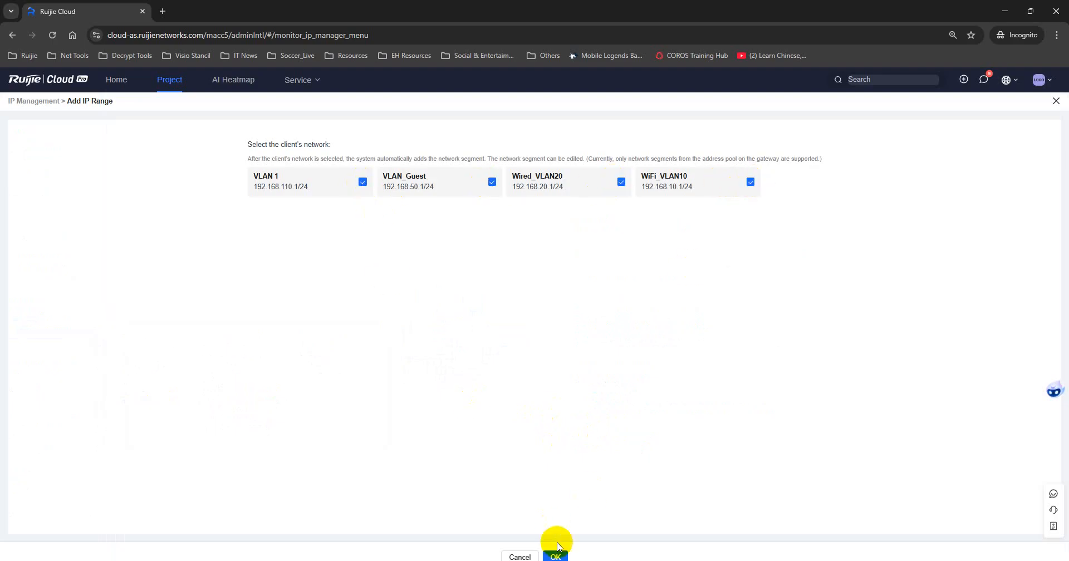
left_click(555, 557)
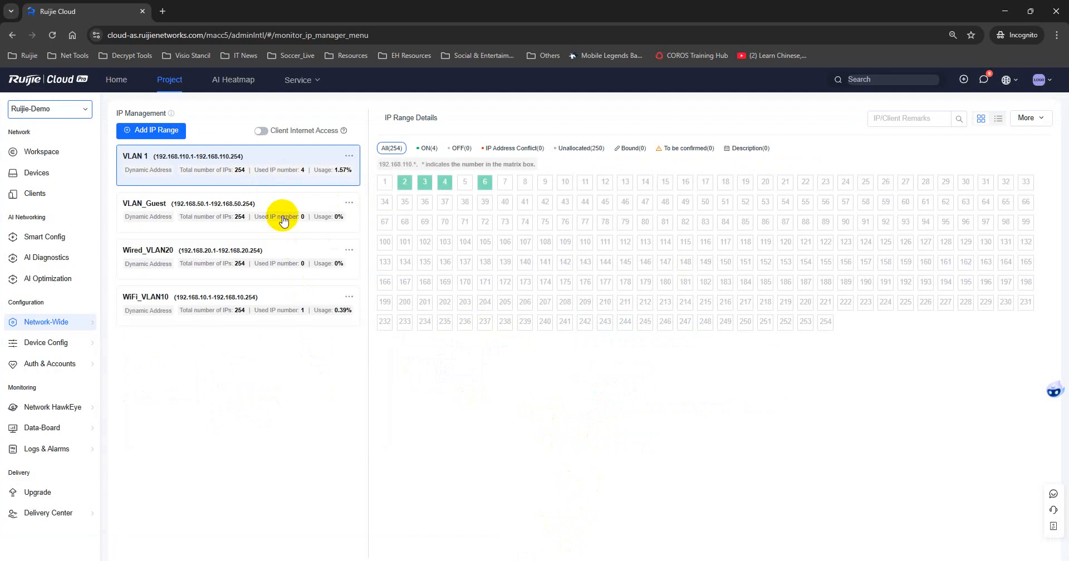
Bind VLAN 1 address 192.168.110.2 to the switch and .3 and .4 to the access points.
left_click(257, 211)
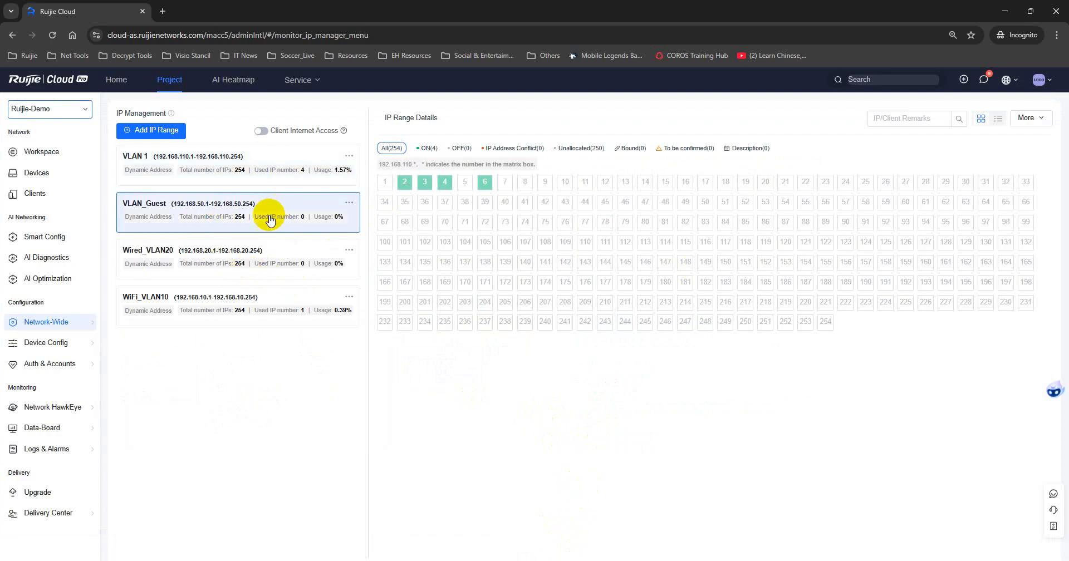
left_click(292, 165)
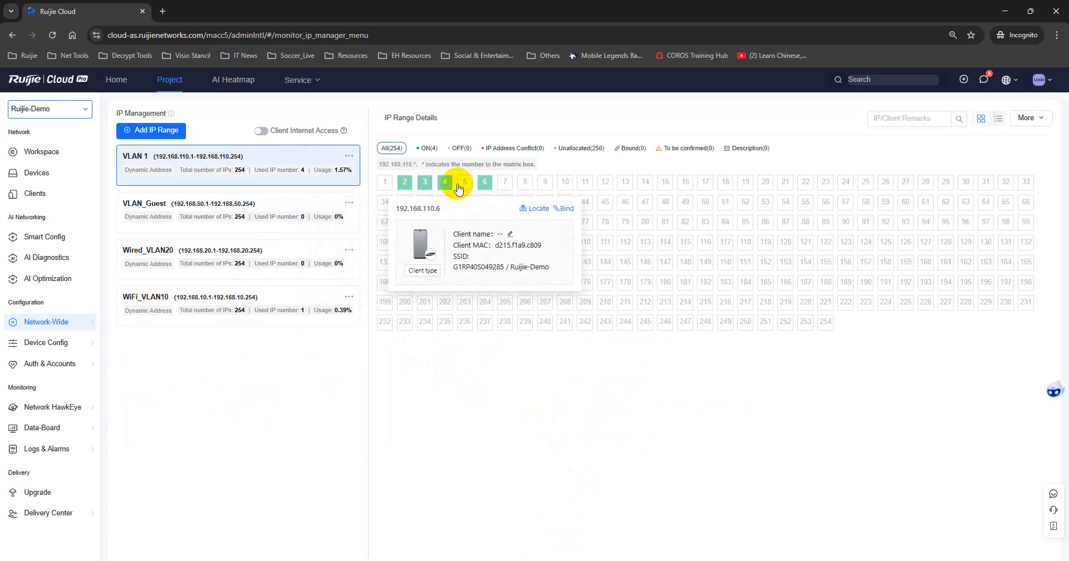
mouse_move(408, 188)
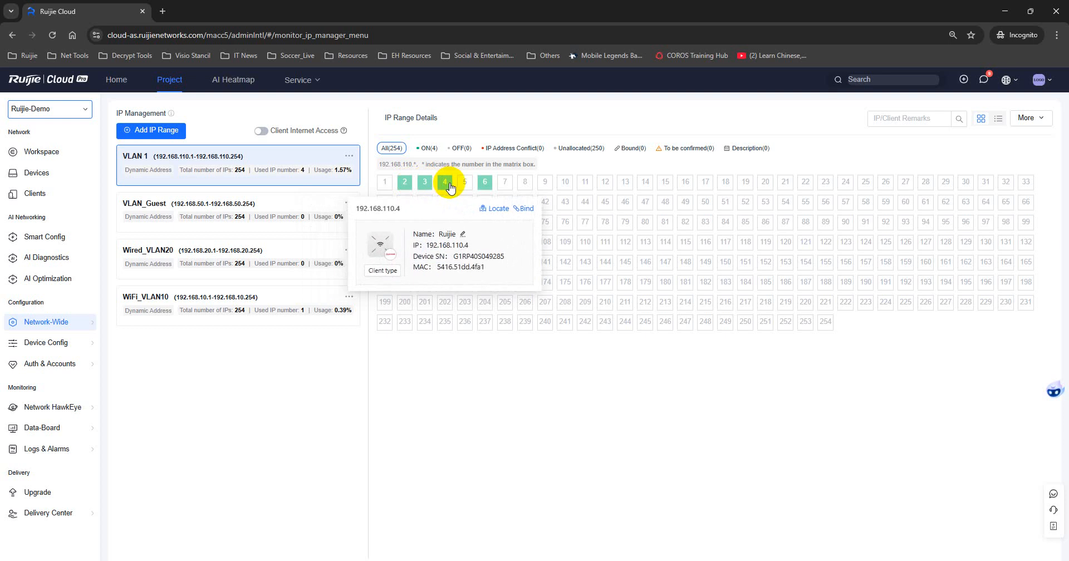
mouse_move(486, 188)
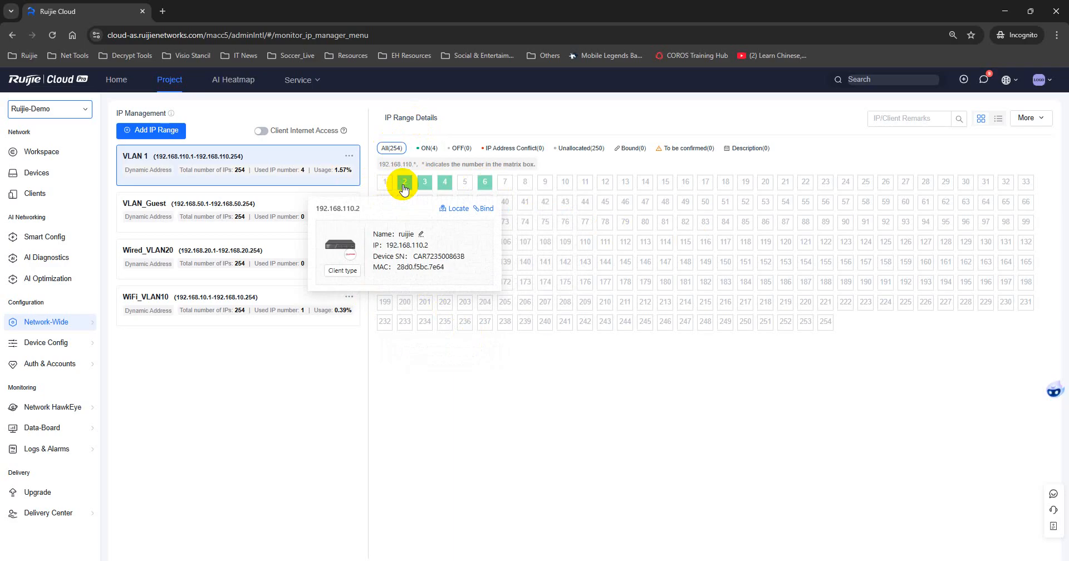
left_click(482, 212)
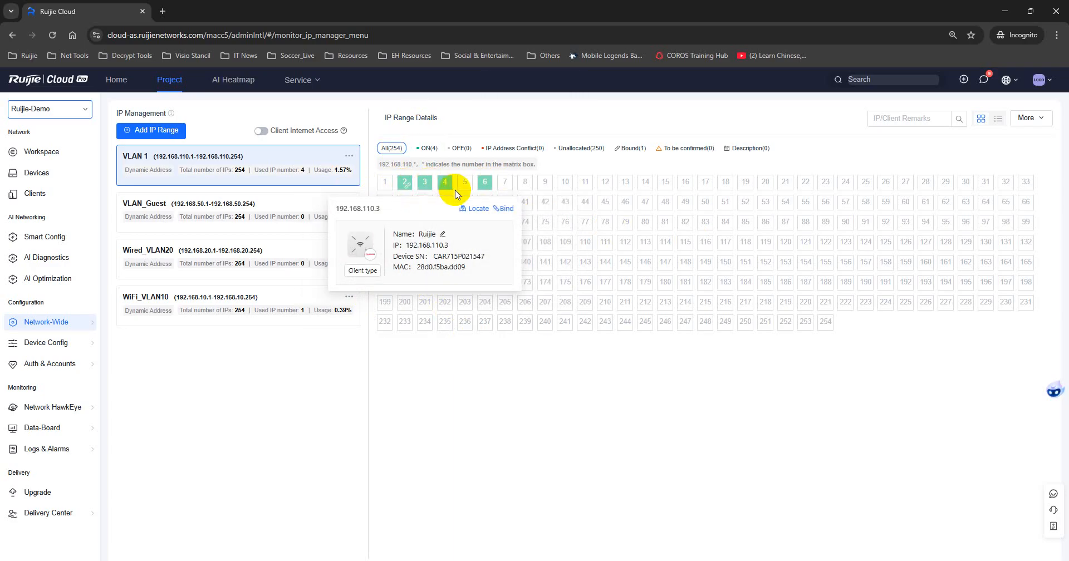
left_click(503, 211)
mouse_move(442, 184)
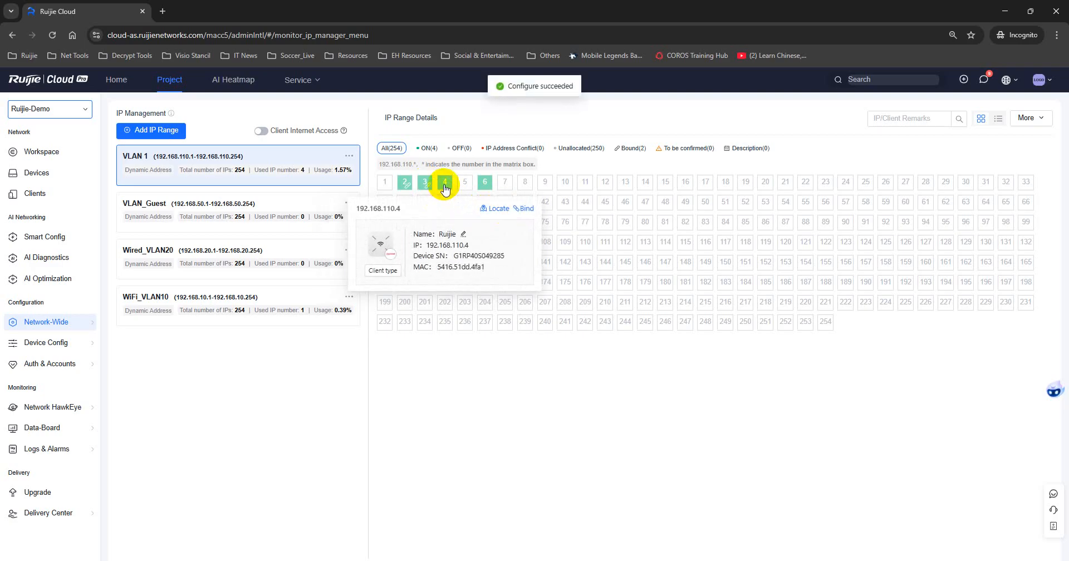
left_click(521, 211)
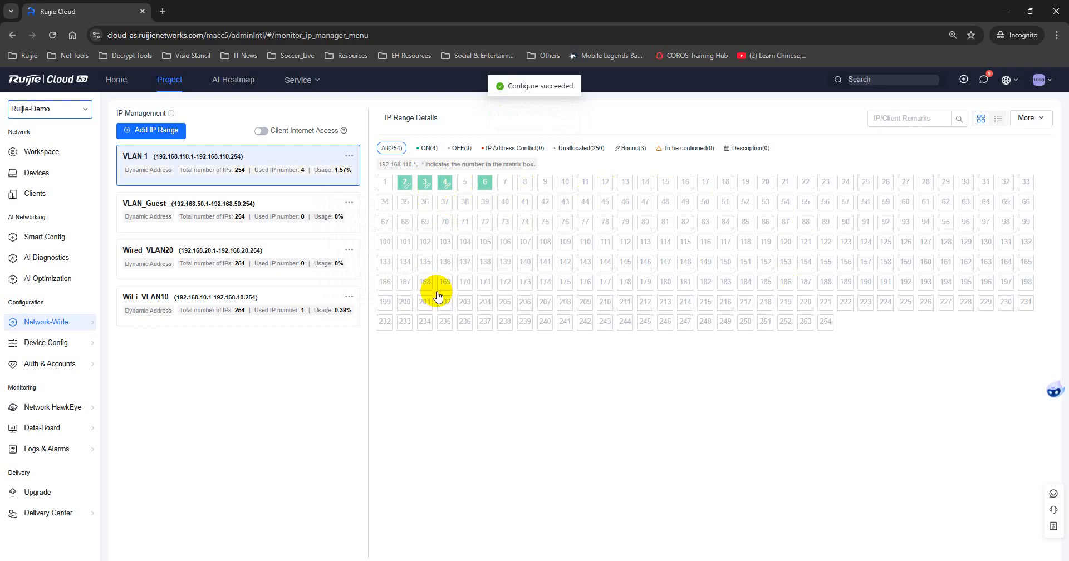
Review VLAN_Guest and Wired_VLAN20 address usage, then return to VLAN 1.
left_click(280, 208)
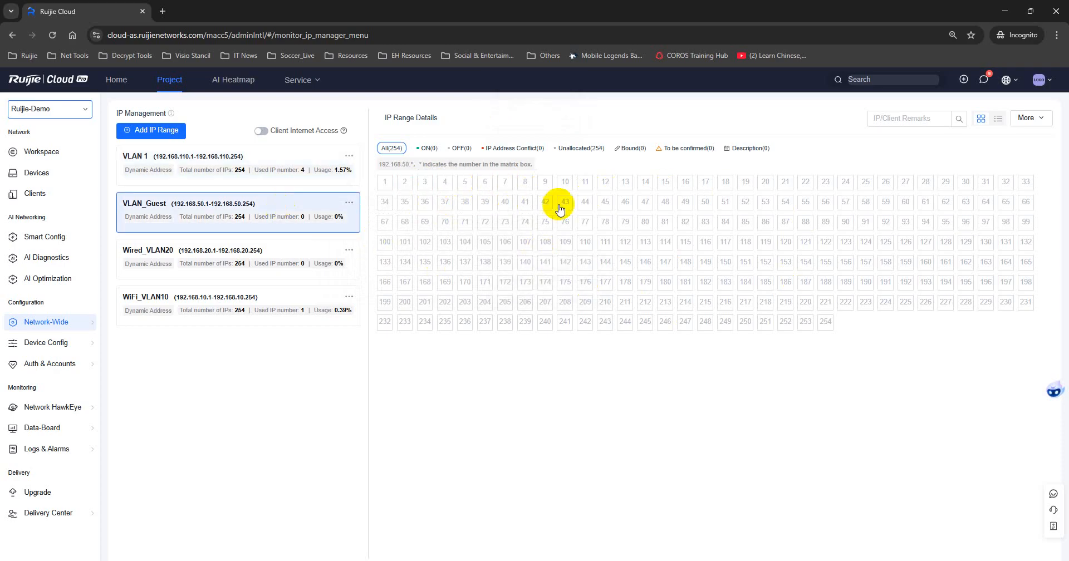
left_click(277, 251)
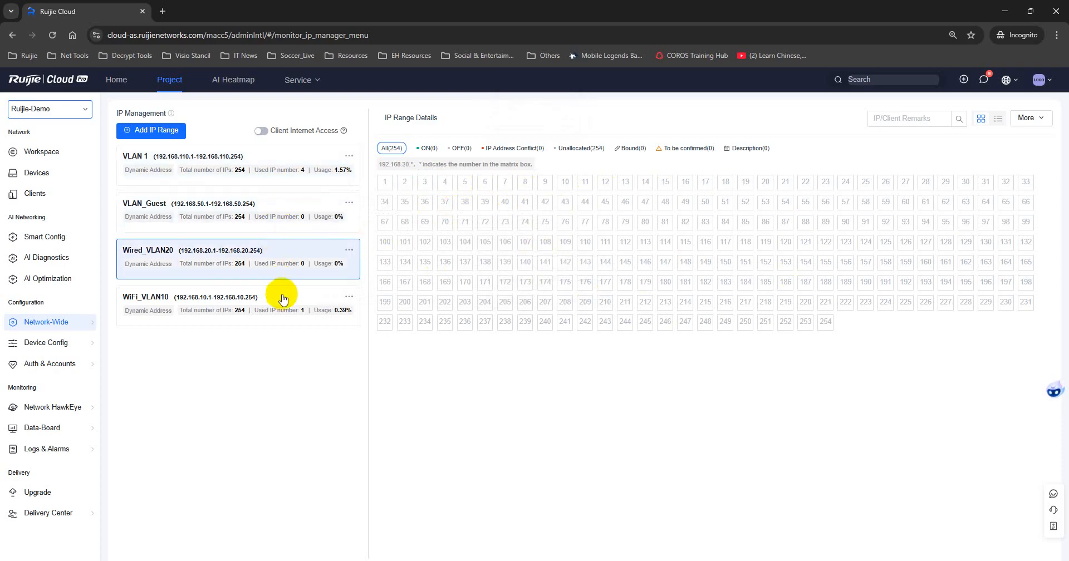
left_click(281, 167)
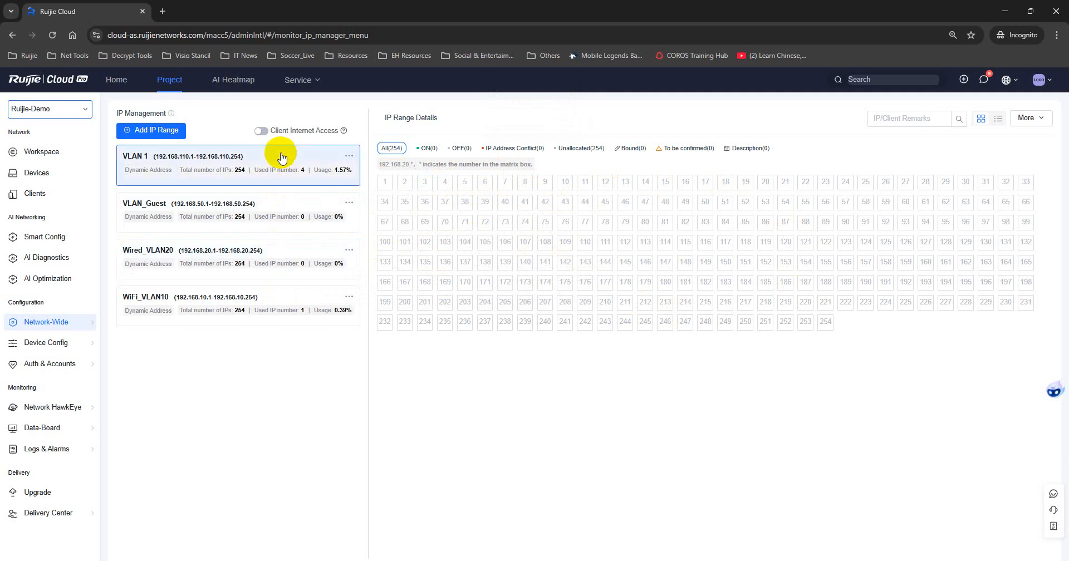
Go to the device list and select the EG105G-V2 gateway row.
left_click(63, 158)
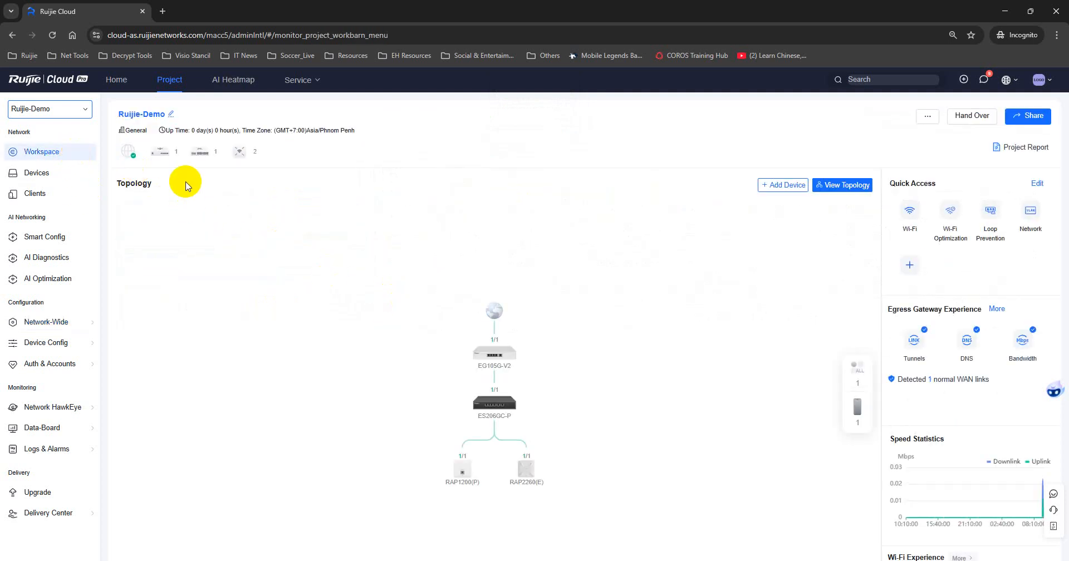
left_click(48, 181)
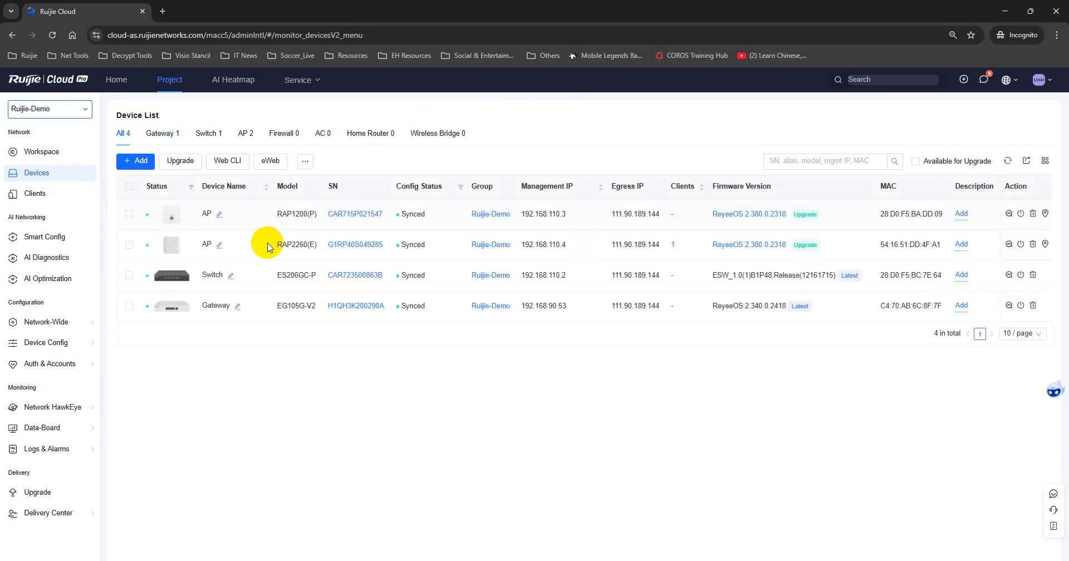
left_click(349, 308)
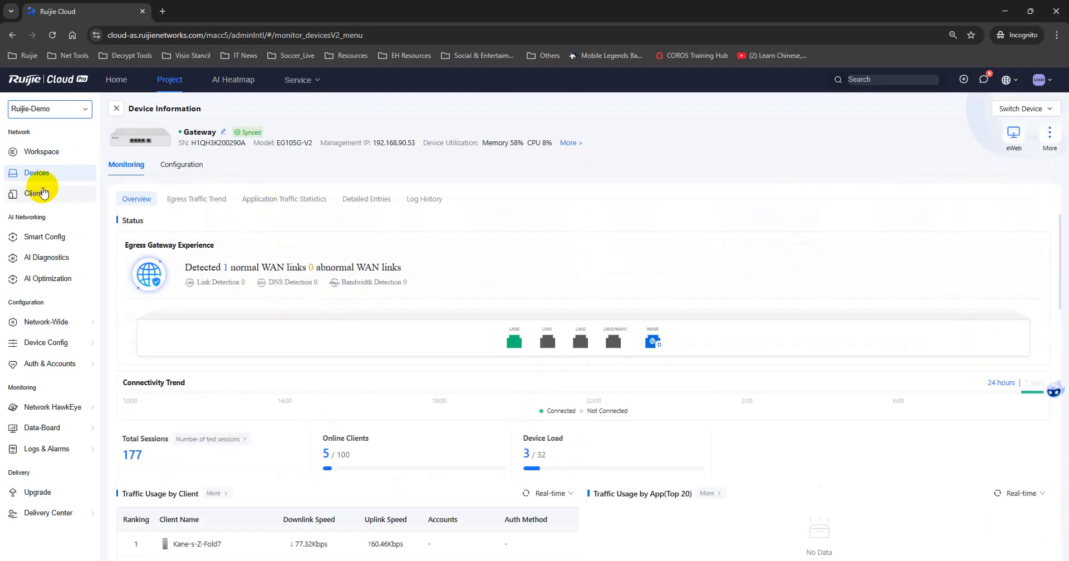
left_click(116, 108)
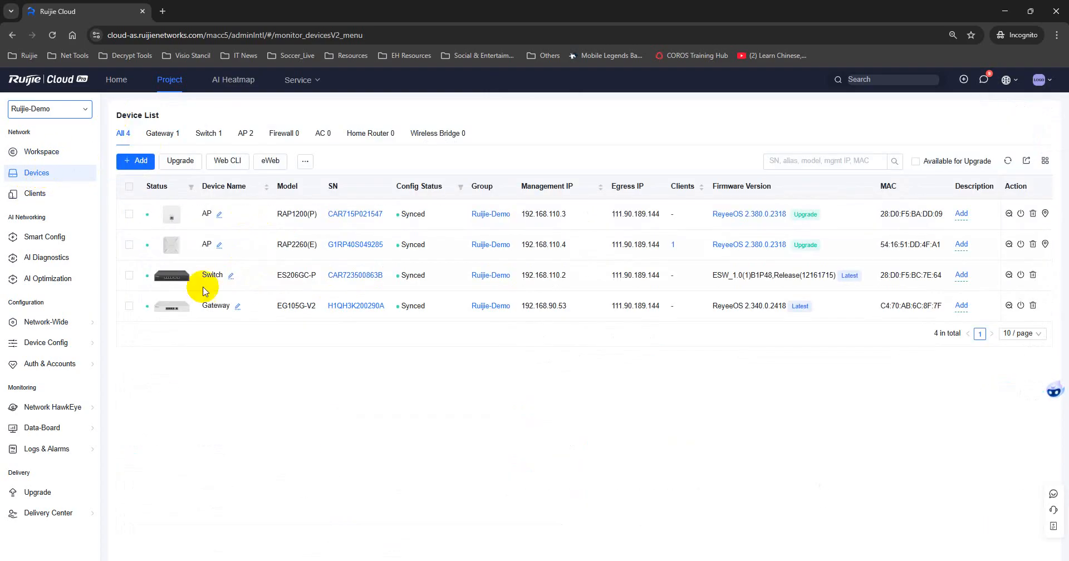
left_click(128, 308)
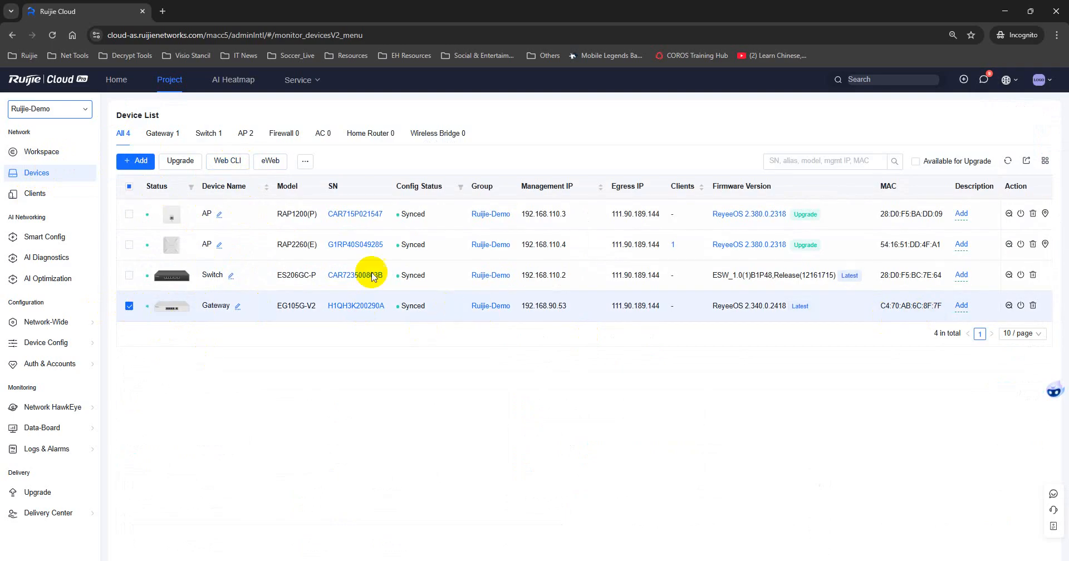
Create a remote eWeb tunnel to the gateway that expires after 1 hour.
left_click(266, 164)
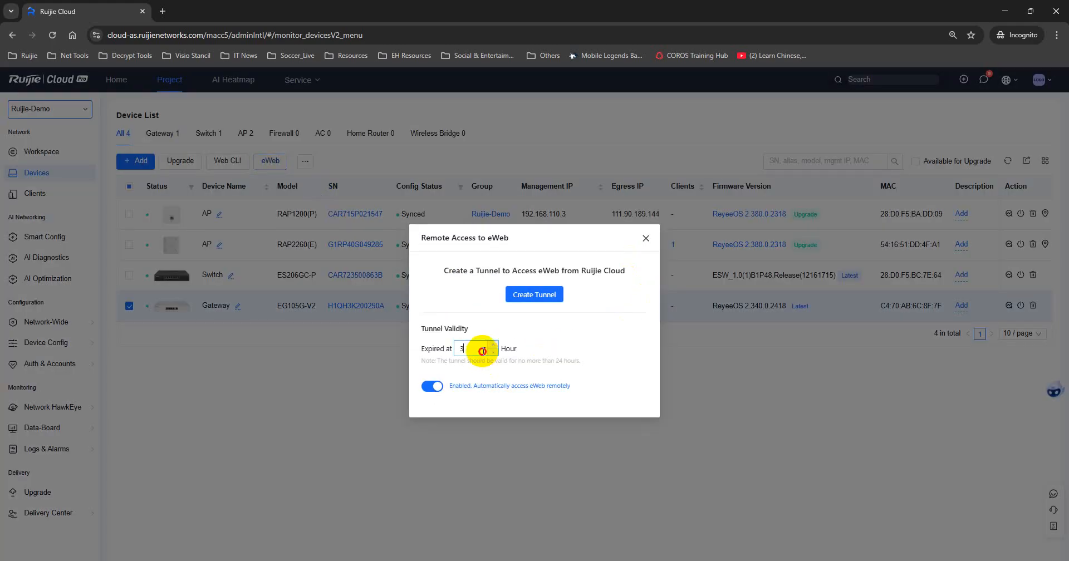
double_click(460, 348)
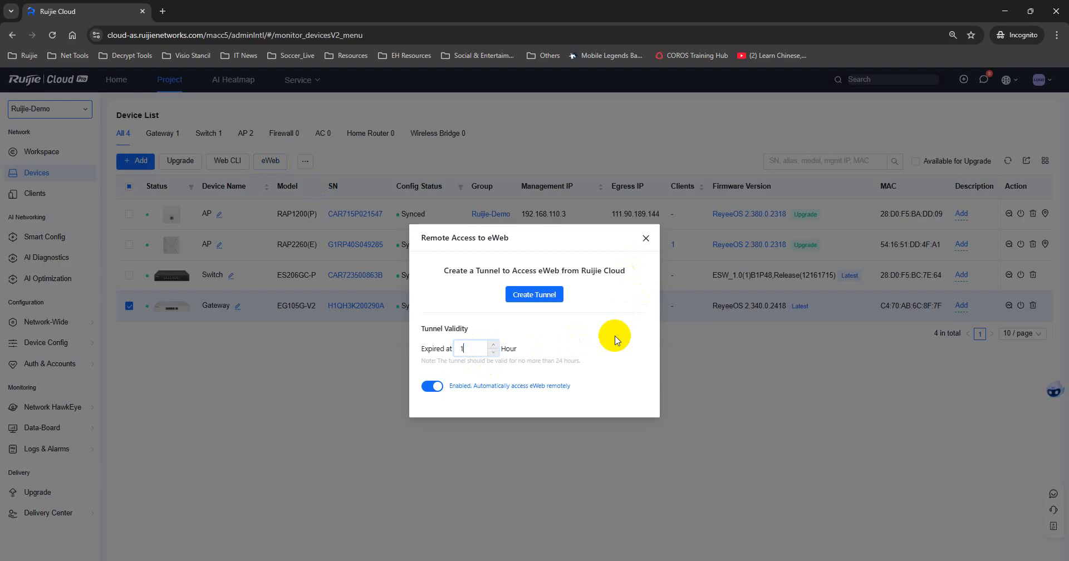
left_click(508, 348)
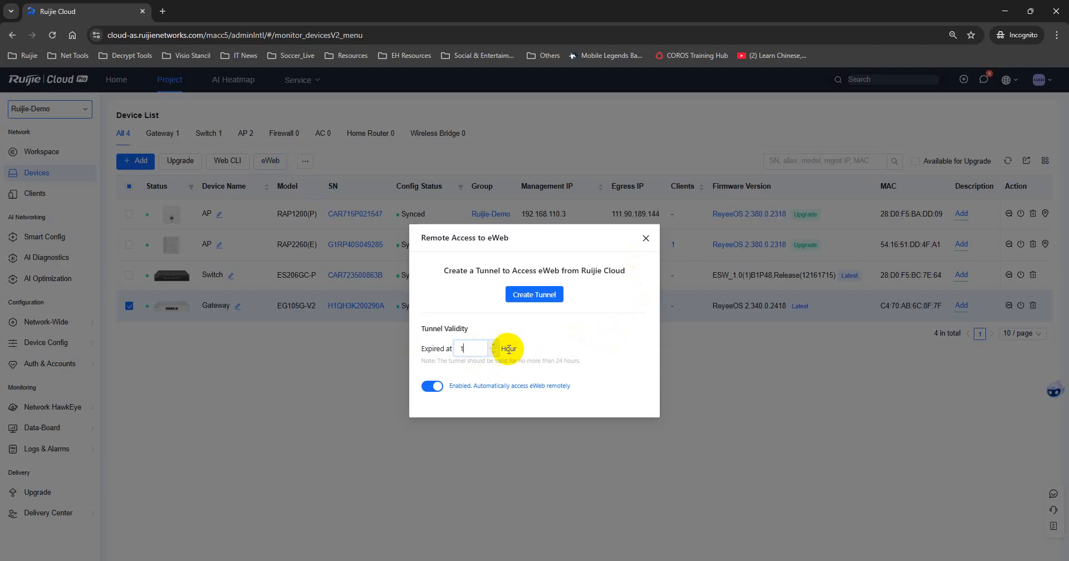
left_click(548, 299)
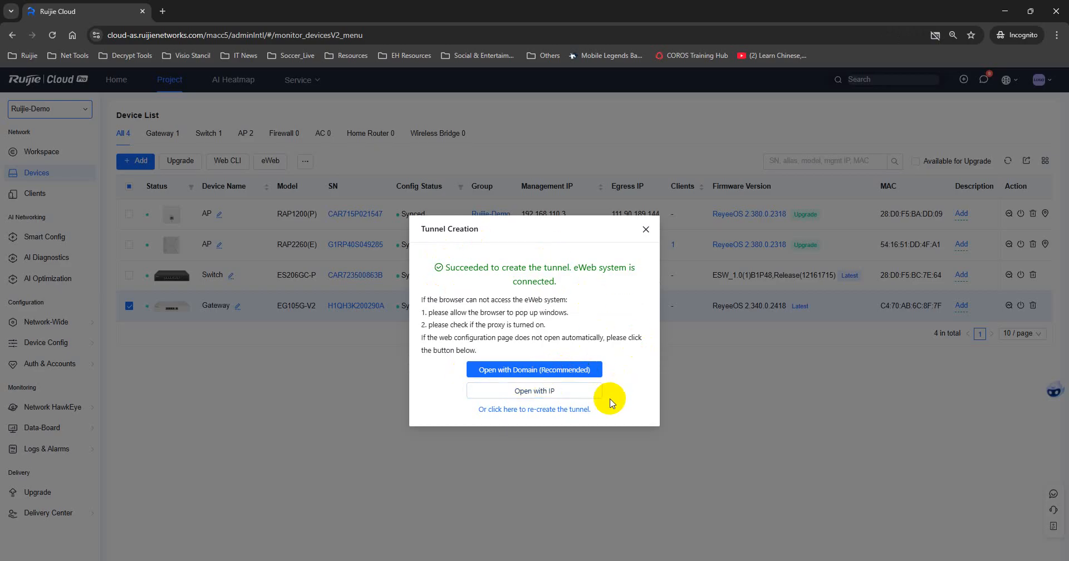
Open the gateway's eWeb and check LAN VLANs 10, 20, 50, port VLAN tagging and WAN settings.
left_click(552, 372)
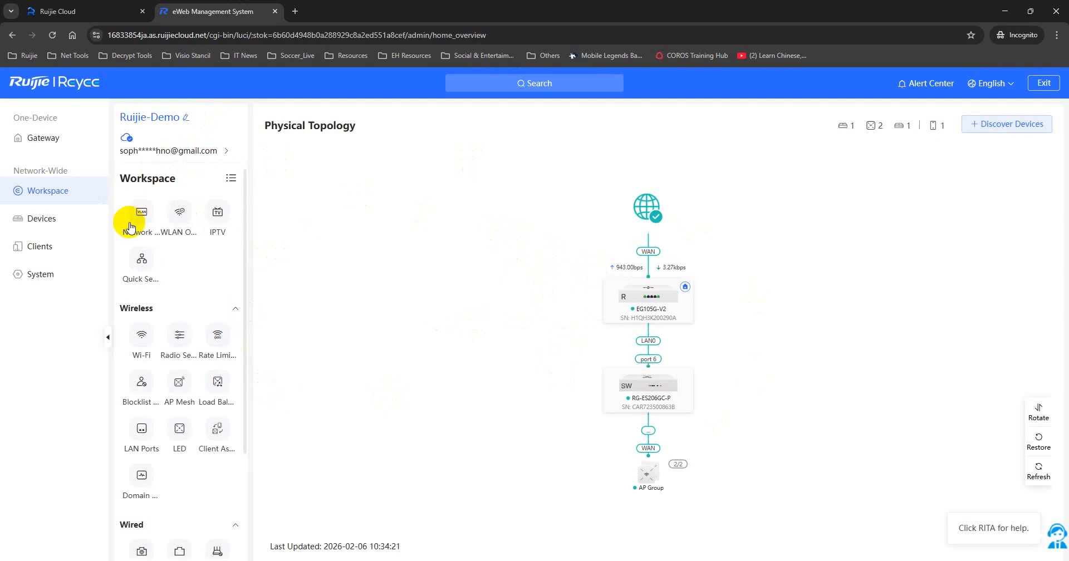
left_click(53, 142)
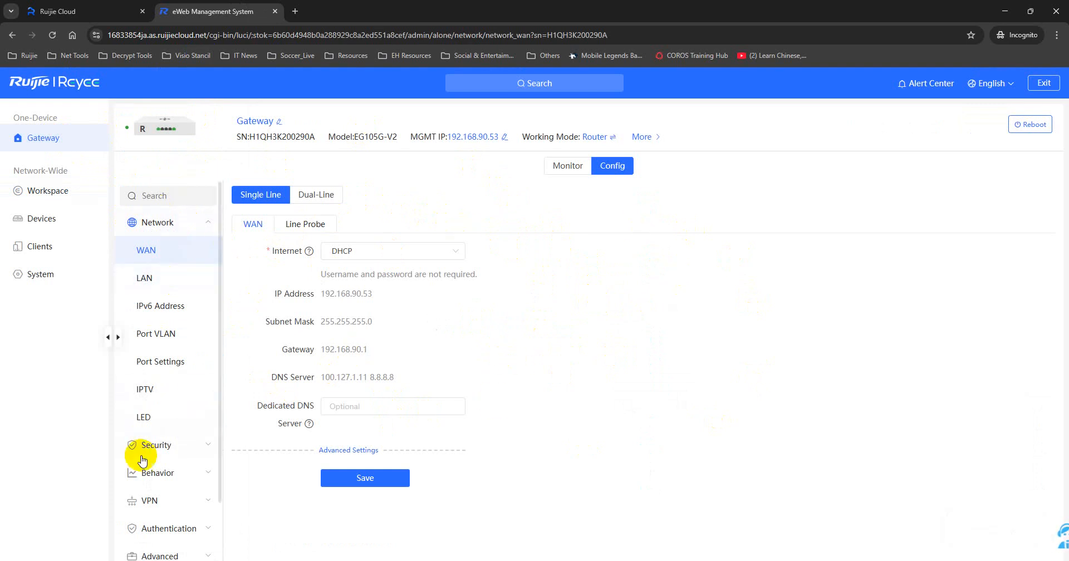
left_click(173, 289)
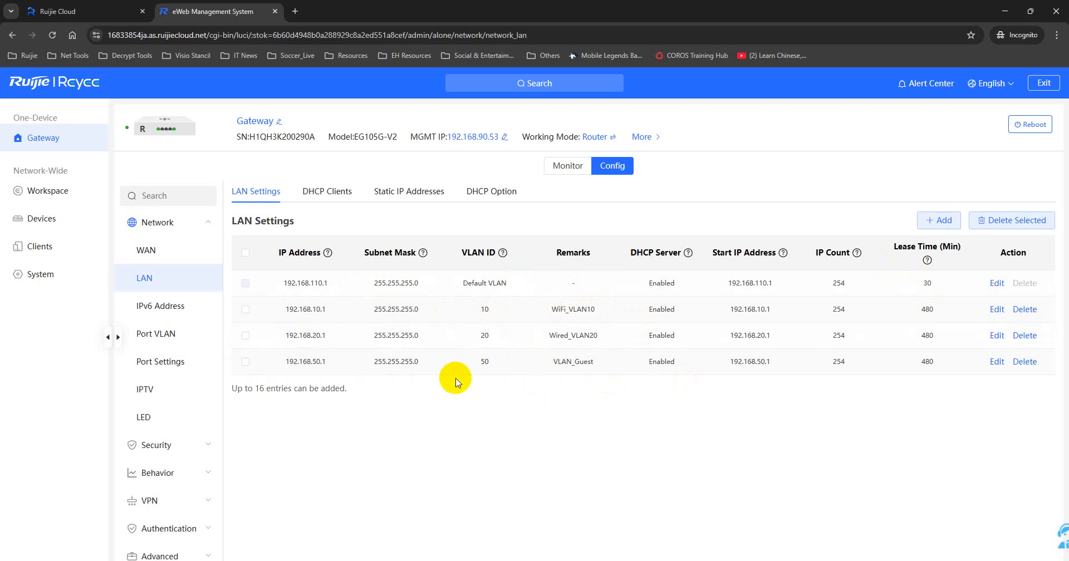
left_click(158, 340)
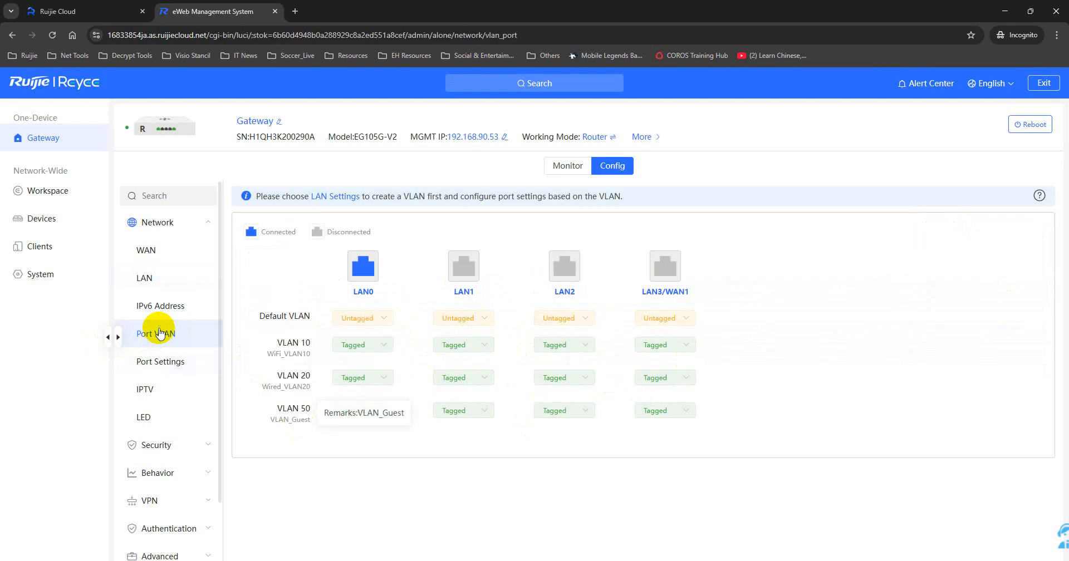
scroll(150, 415, "down", 3)
scroll(162, 270, "up", 3)
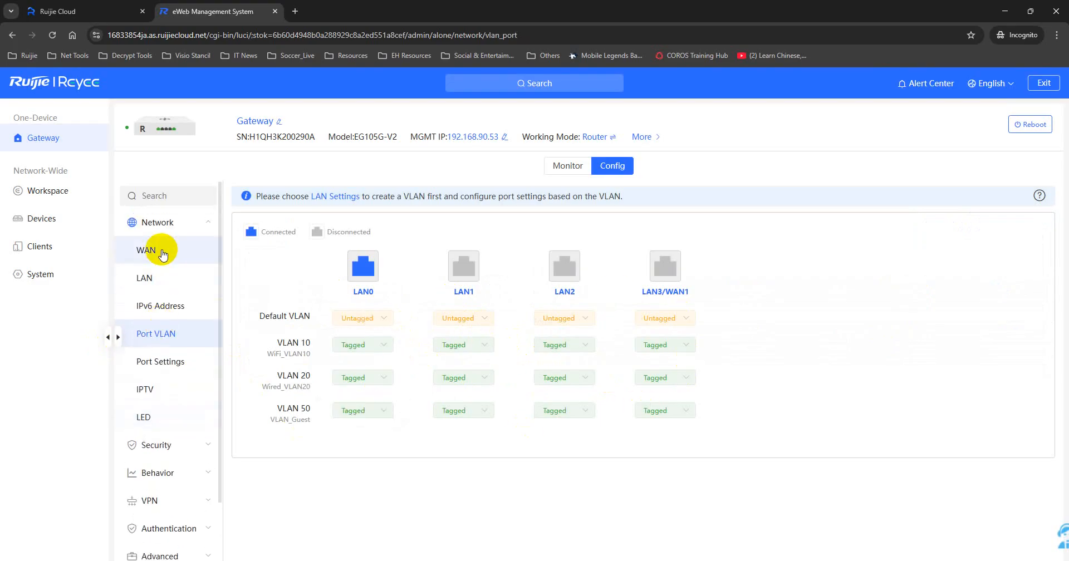
left_click(163, 250)
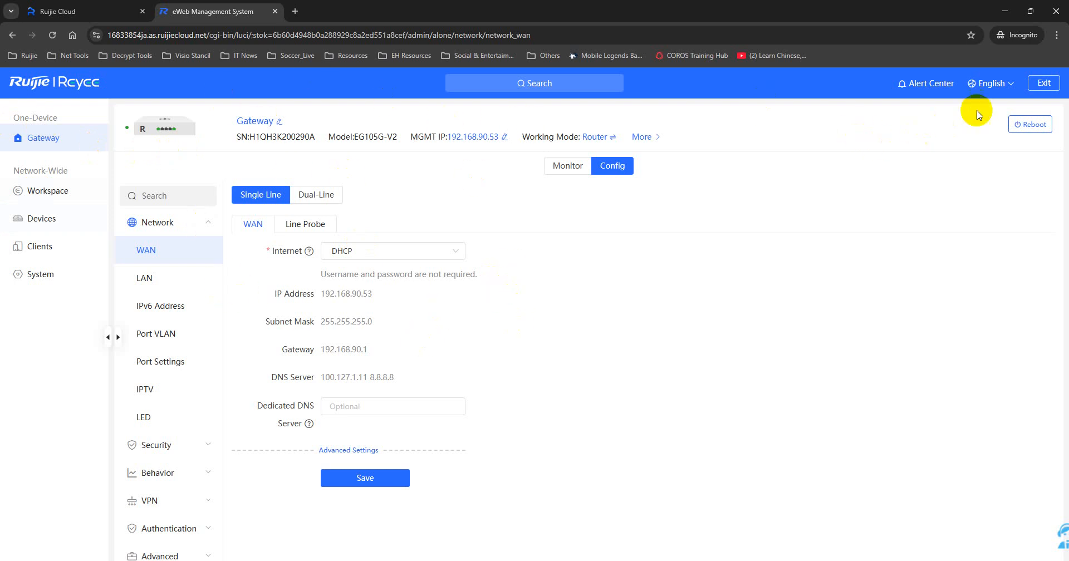
Exit eWeb, close its tab and the Tunnel Creation dialog, and return to the Ruijie-Demo Workspace.
left_click(1040, 85)
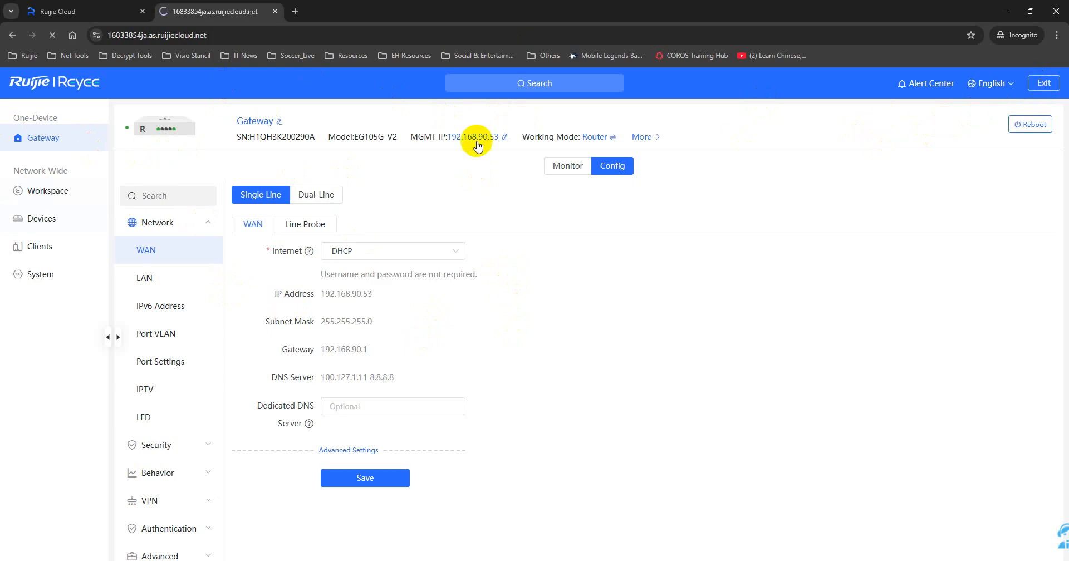
left_click(275, 11)
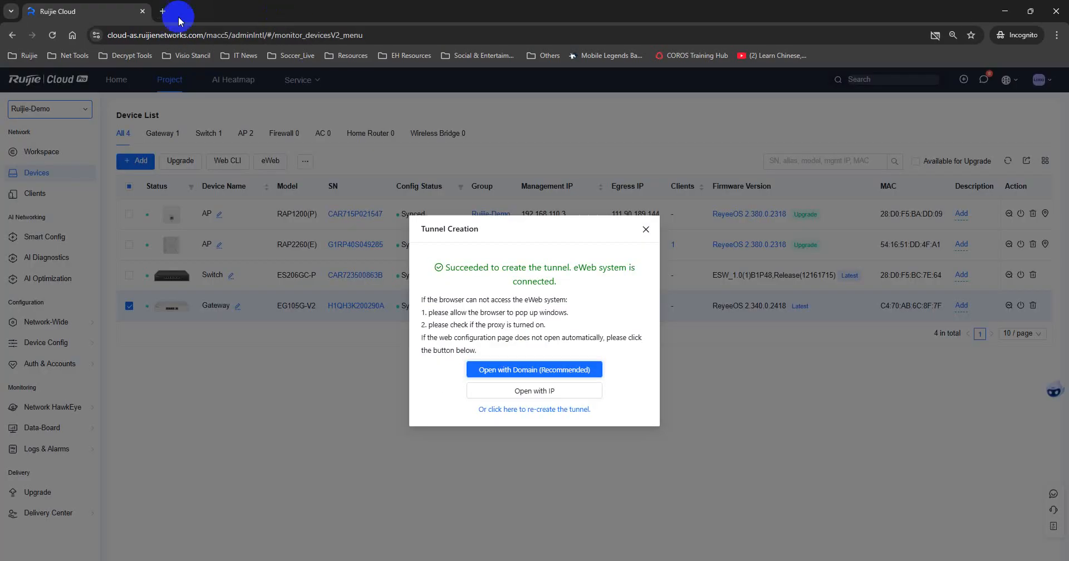
left_click(646, 224)
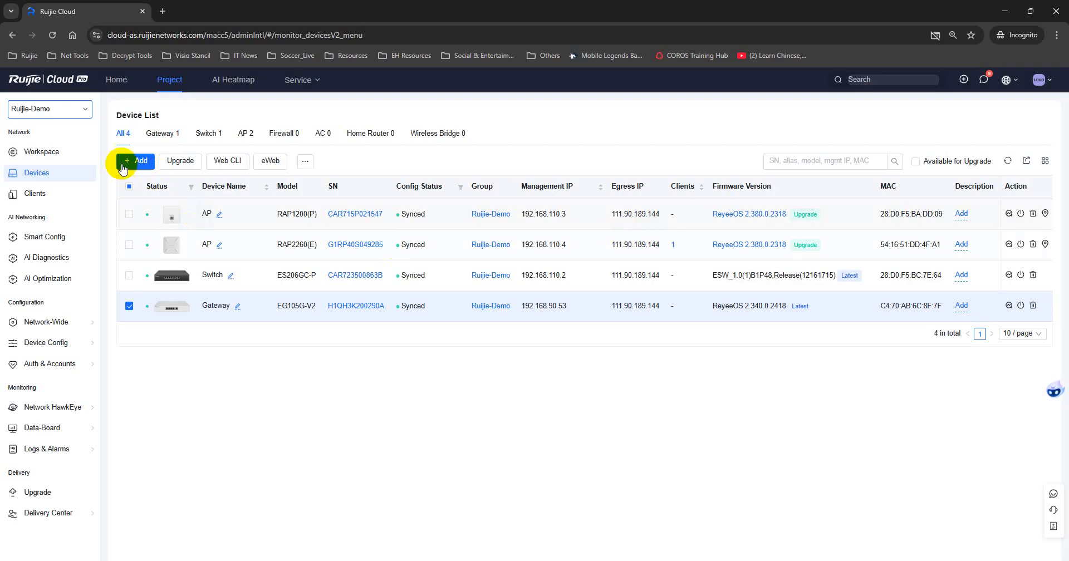
left_click(53, 159)
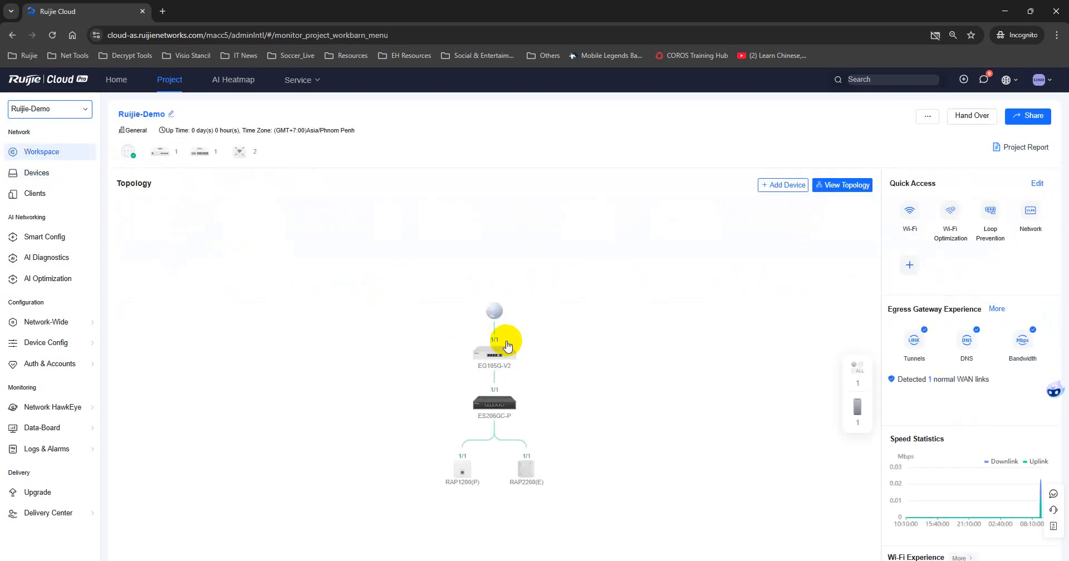